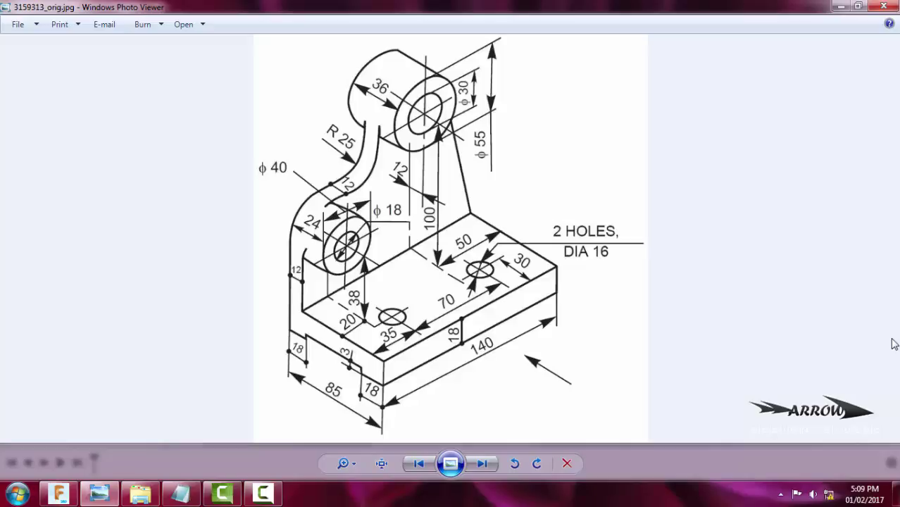
# - Switch to Windows Photo Viewer to study the dimensioned bracket drawing, and close the Windows color scheme prompt without choosing an option
pyautogui.click(58, 493)
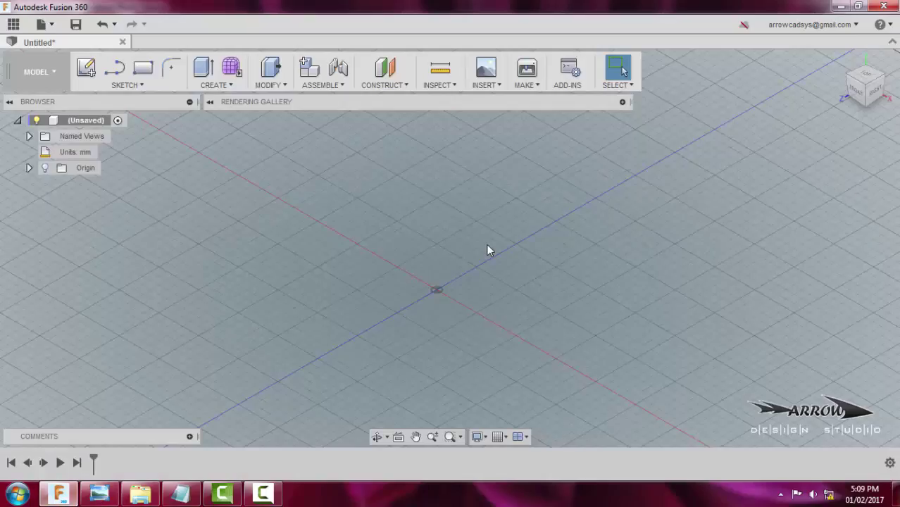
pyautogui.click(99, 493)
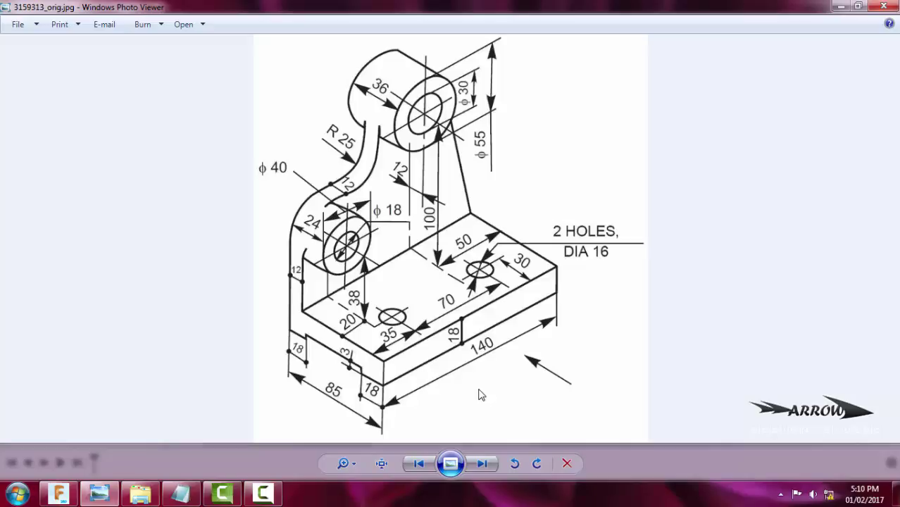
pyautogui.click(59, 496)
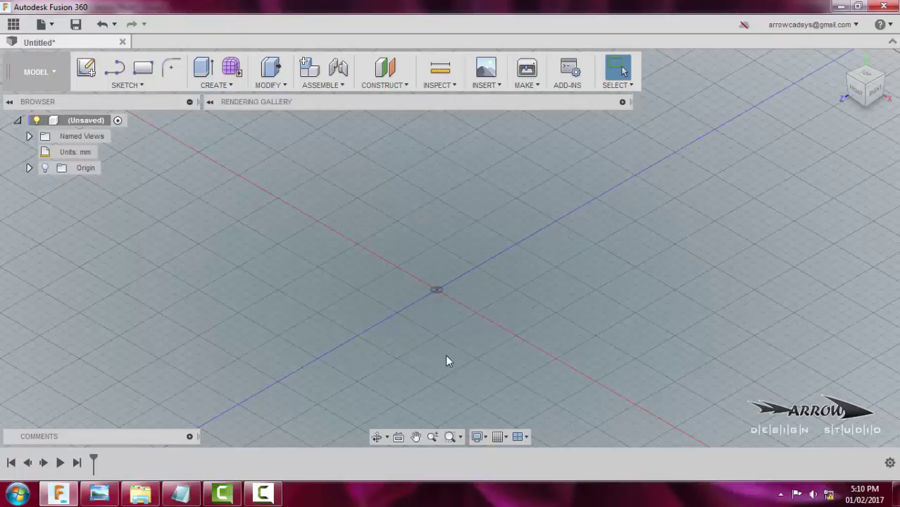
pyautogui.click(99, 493)
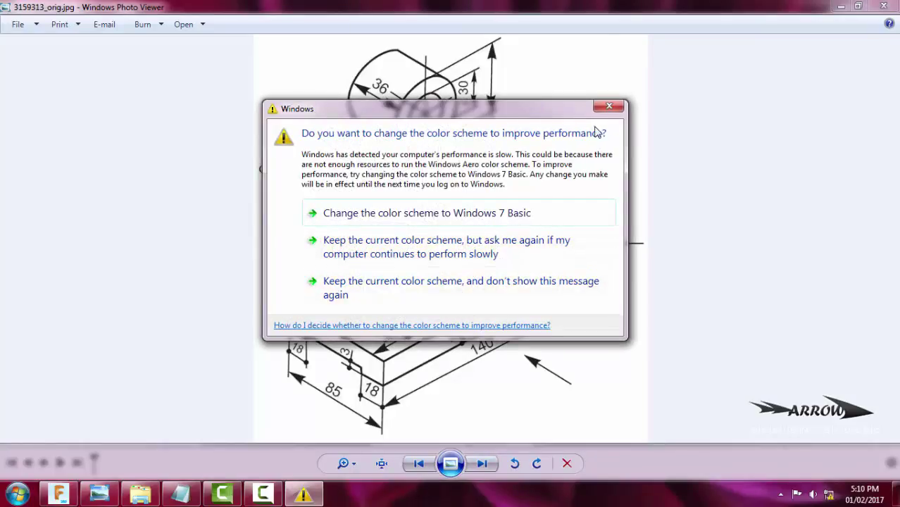
pyautogui.click(609, 107)
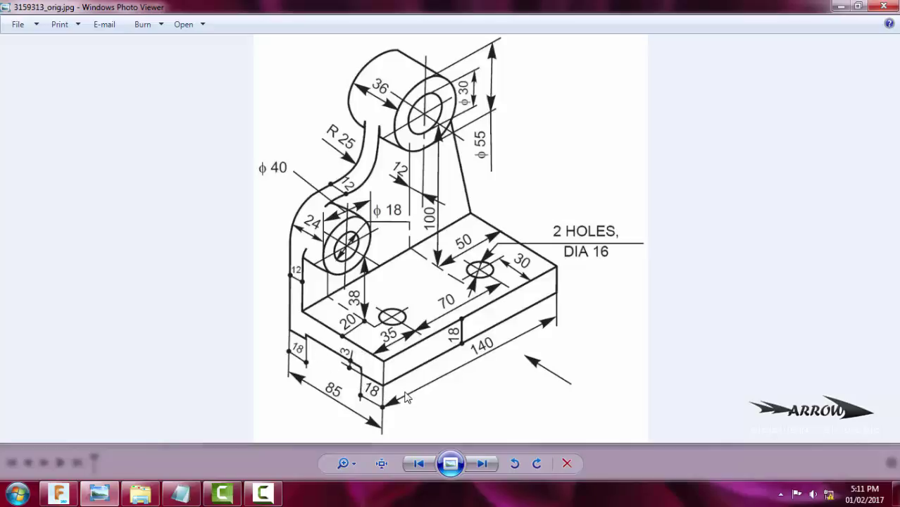
# - Switch to Fusion 360, show the origin planes and start a sketch on the horizontal ground plane
pyautogui.click(59, 493)
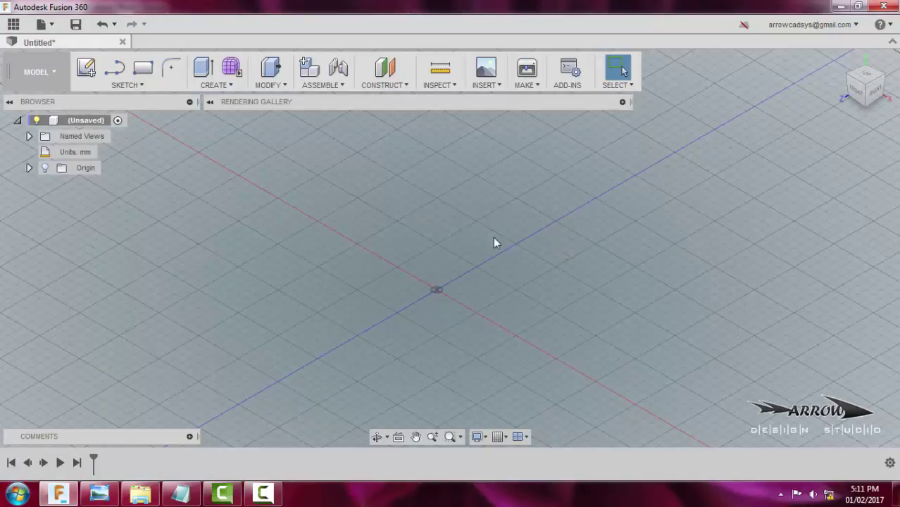
pyautogui.click(45, 169)
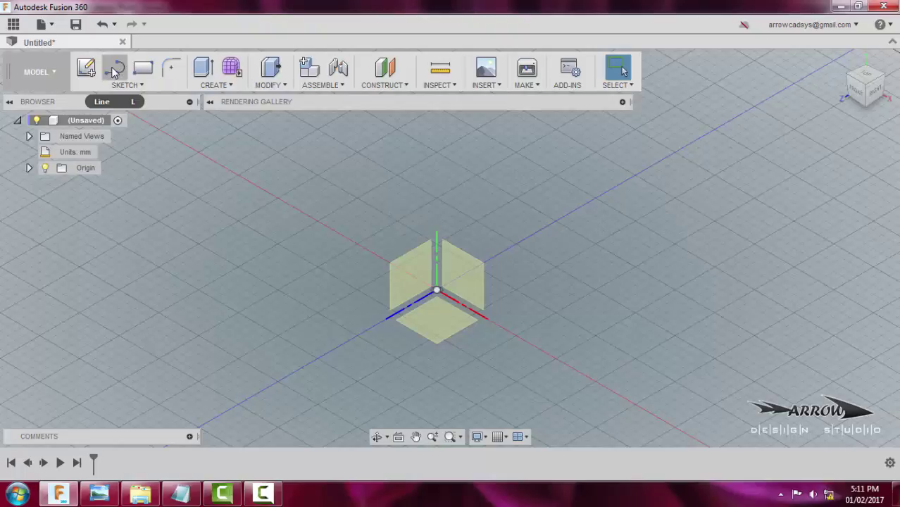
pyautogui.click(99, 494)
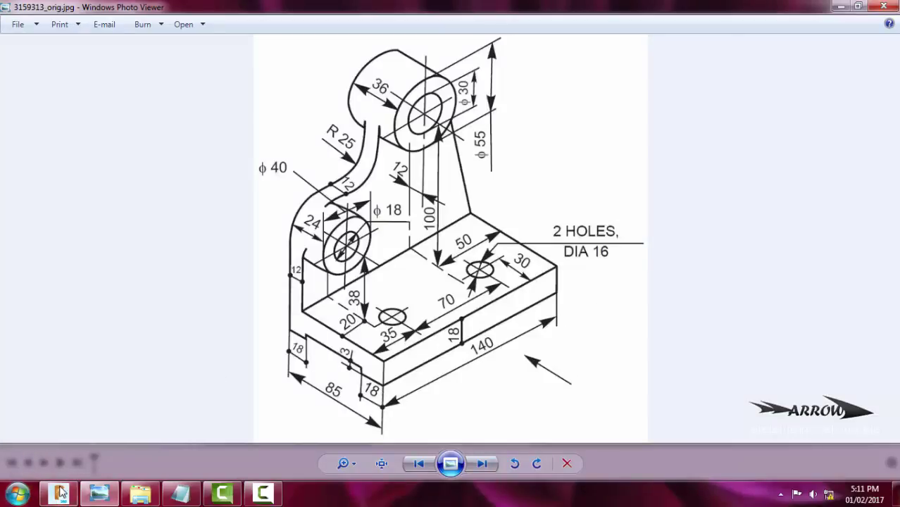
pyautogui.click(59, 493)
pyautogui.click(116, 67)
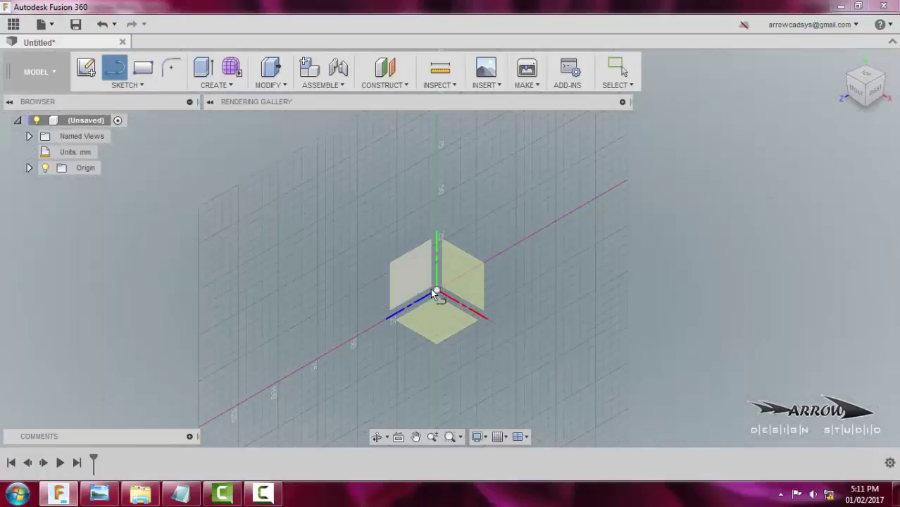
pyautogui.click(450, 326)
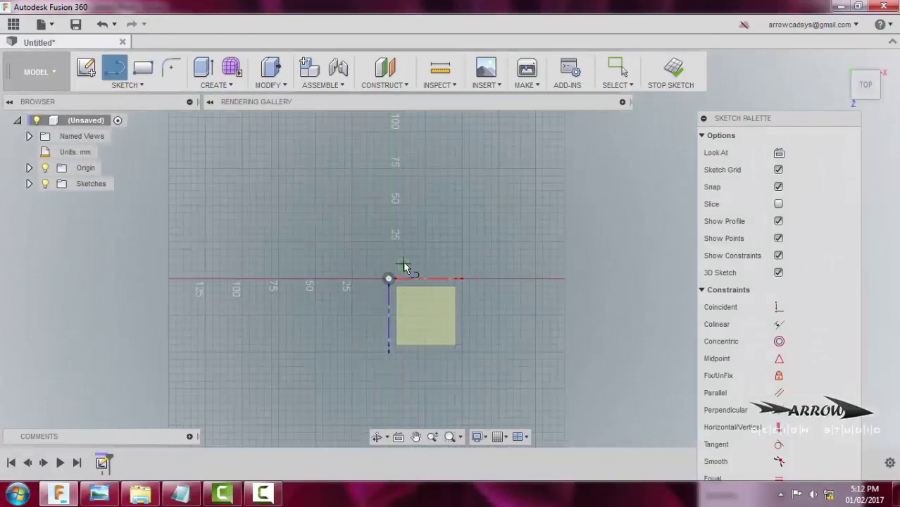
# - Sketch a two-point rectangle for the bracket's base, 85 mm high and 140 mm wide, above the origin
pyautogui.click(143, 67)
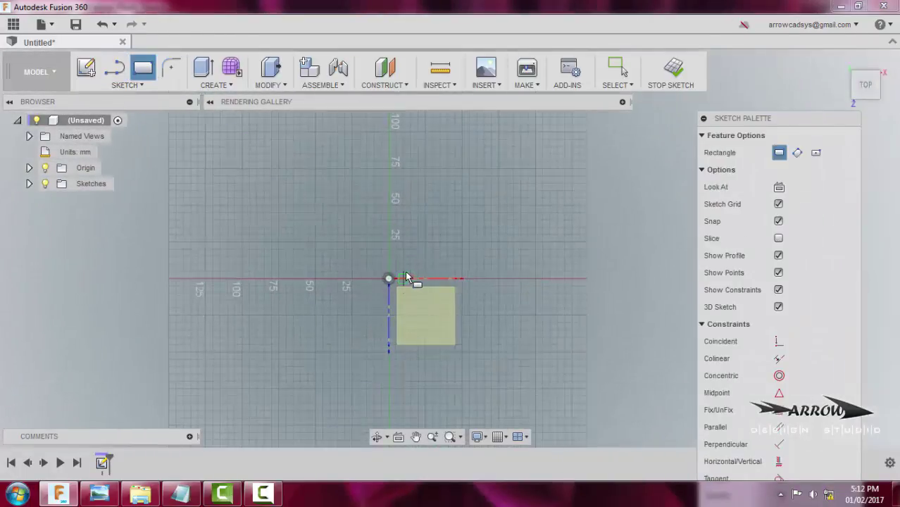
pyautogui.click(403, 264)
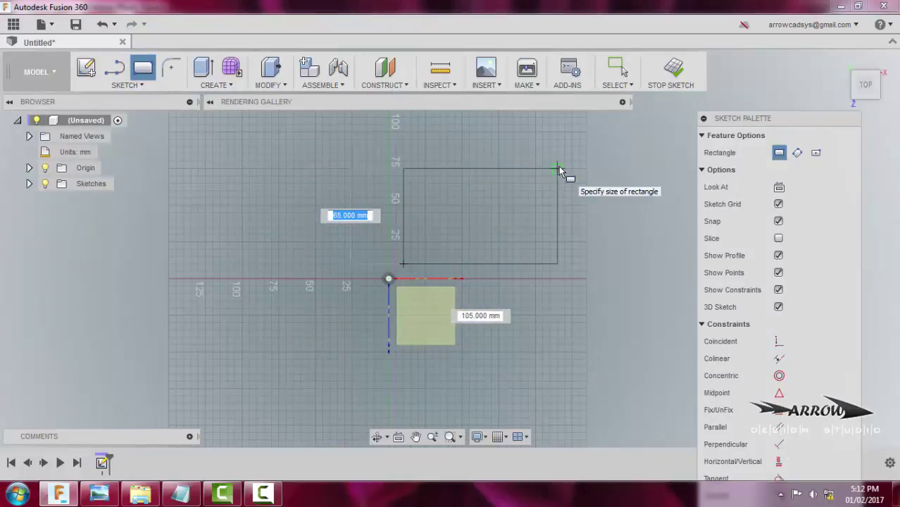
pyautogui.write('85')
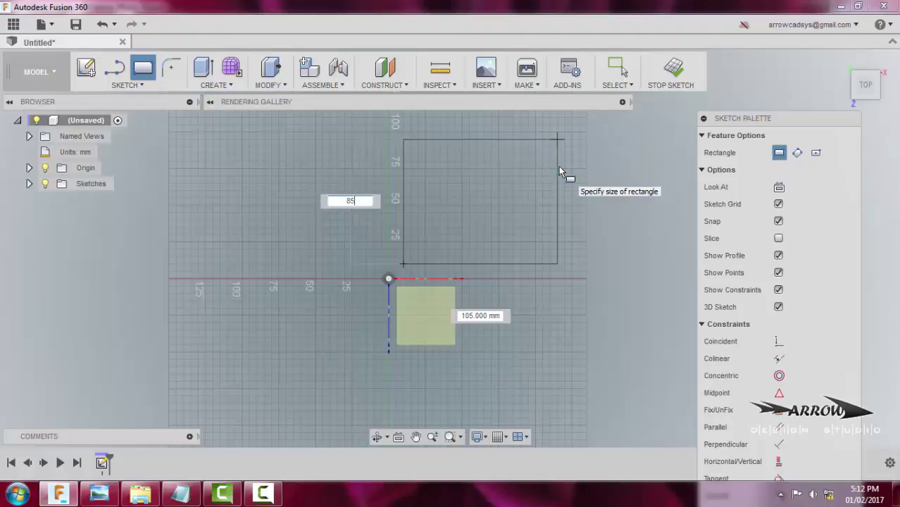
pyautogui.press('Tab')
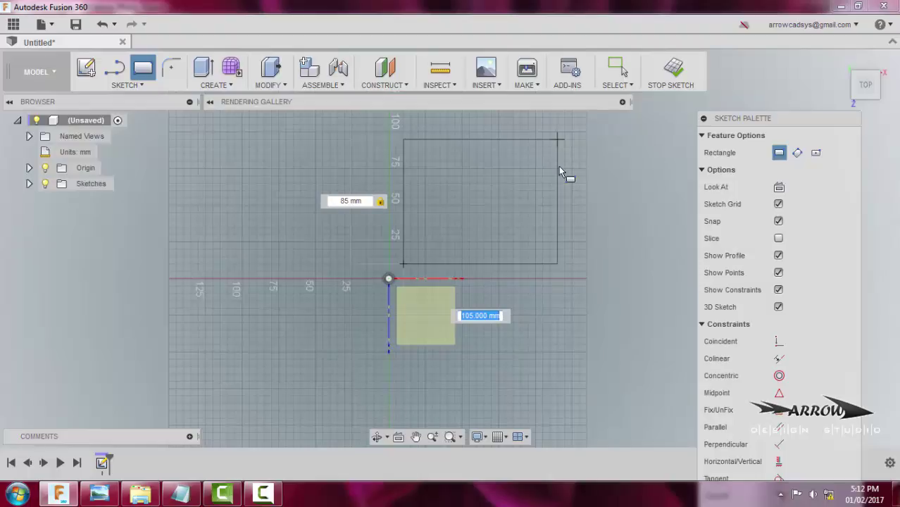
pyautogui.write('140')
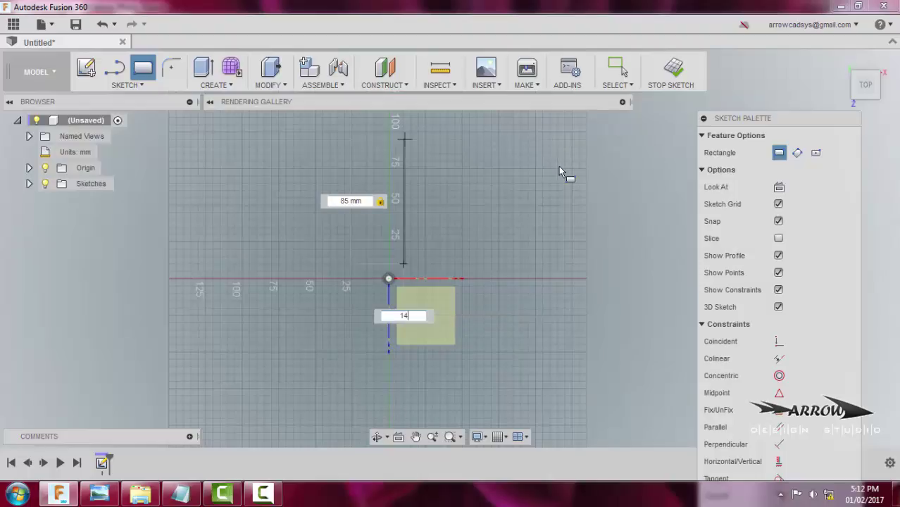
pyautogui.press('Return')
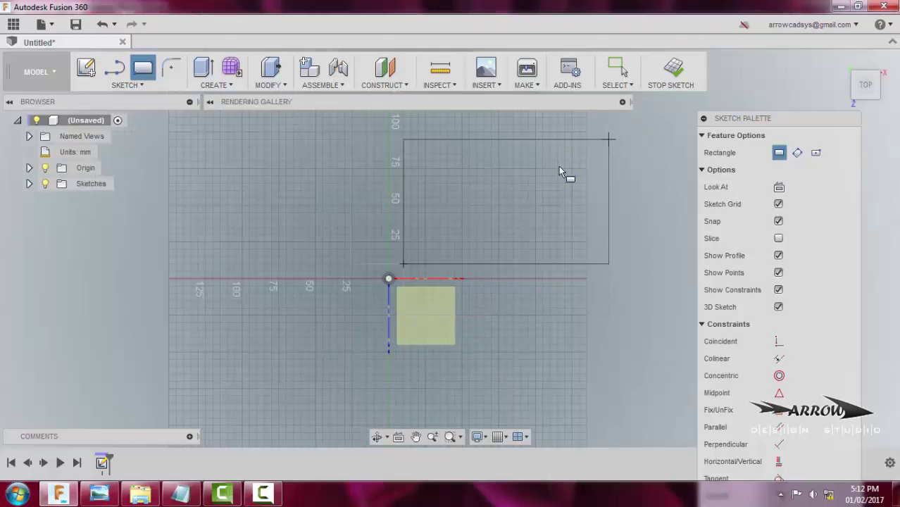
pyautogui.press('Escape')
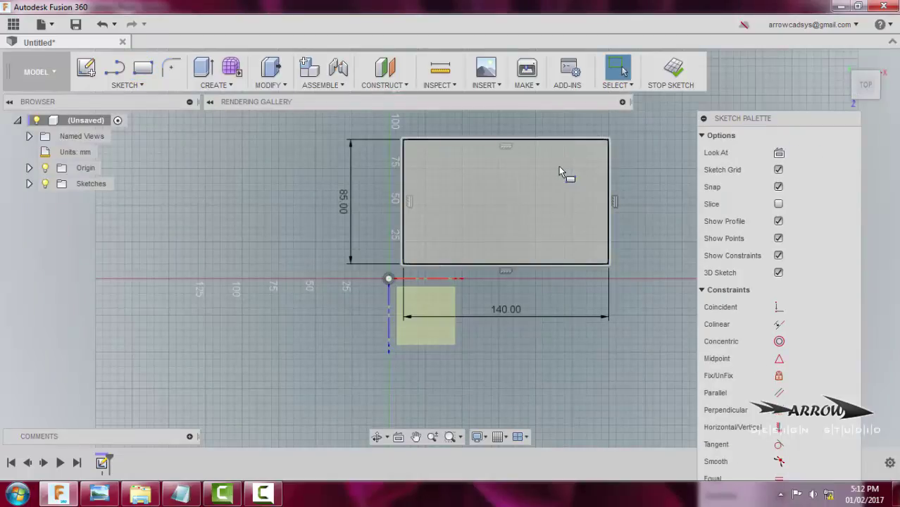
pyautogui.doubleClick(547, 187)
# - Make the rectangle's lower-left corner coincident with the sketch origin
pyautogui.click(403, 264)
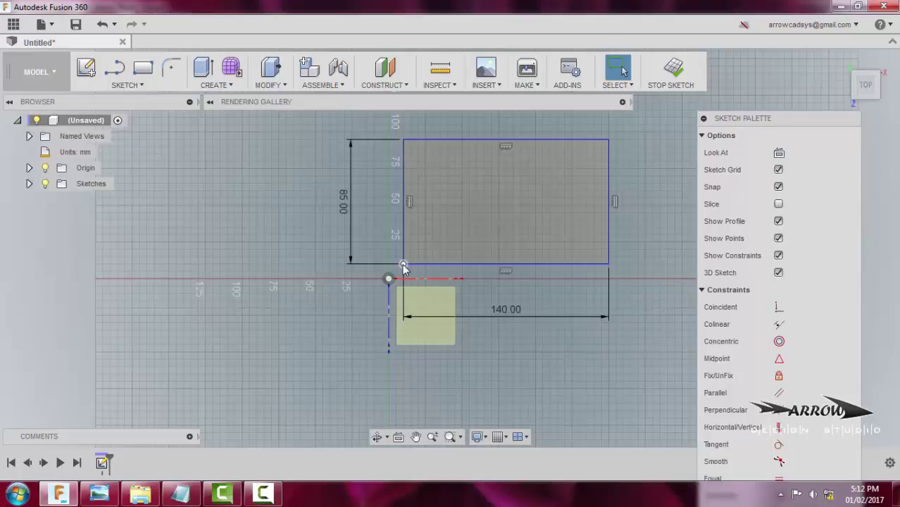
pyautogui.click(389, 280)
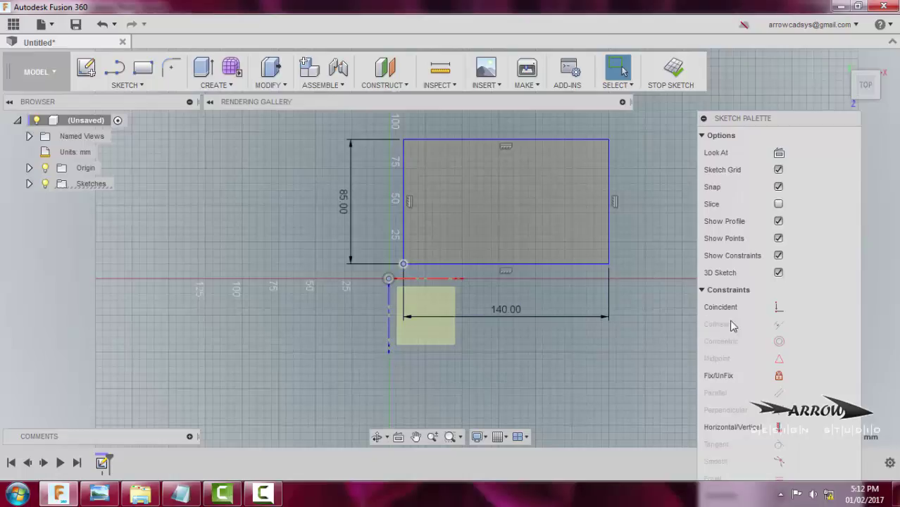
pyautogui.moveTo(789, 119); pyautogui.dragTo(792, 84)
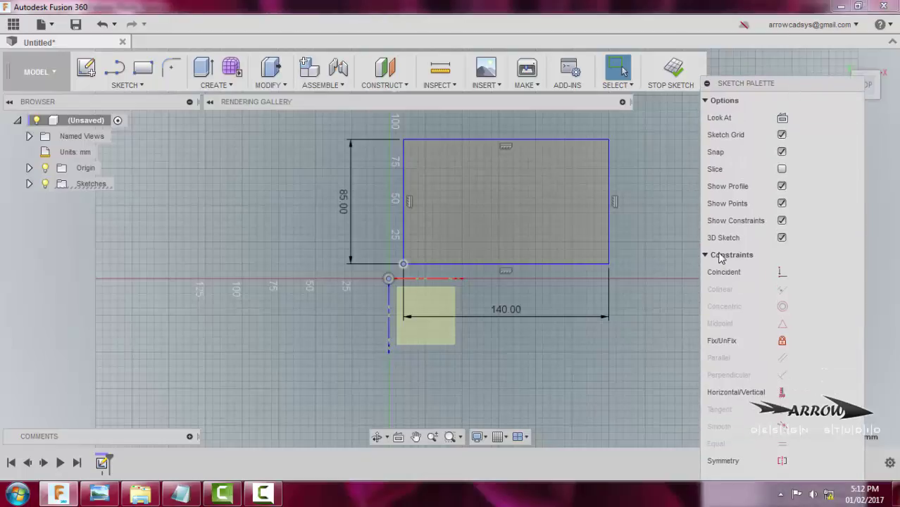
pyautogui.click(782, 272)
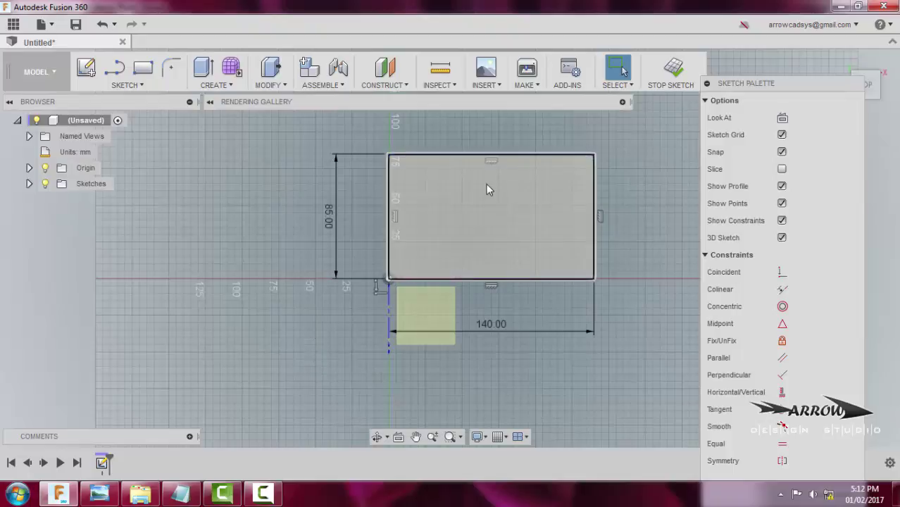
pyautogui.scroll(3, 491, 180)
pyautogui.scroll(-1, 491, 190)
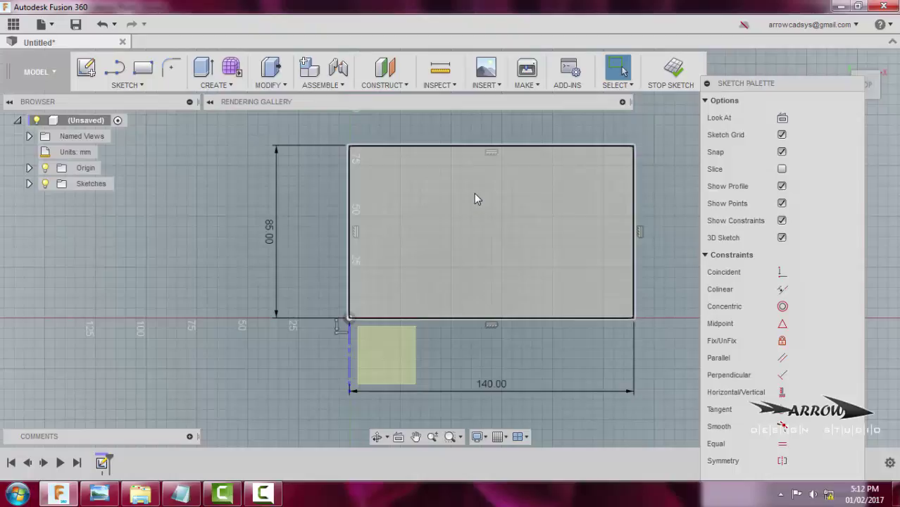
pyautogui.click(473, 195)
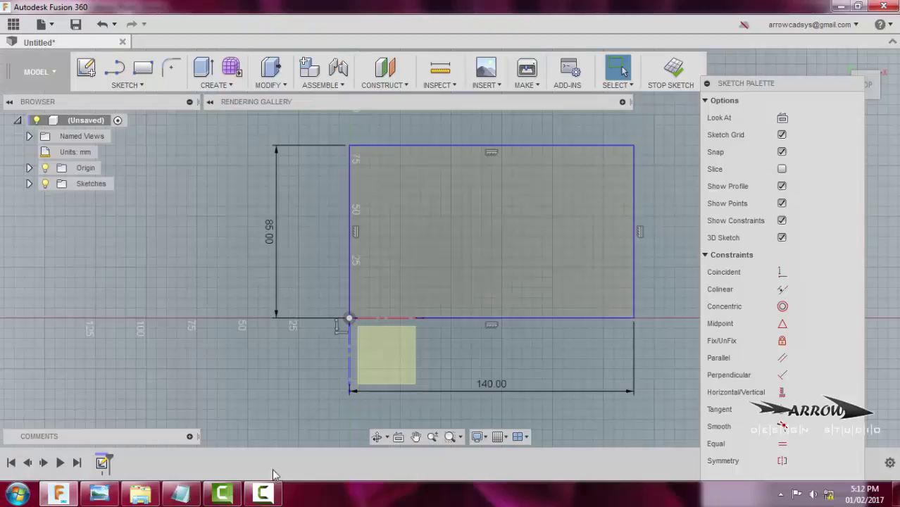
# - Check the hole size in the bracket drawing and sketch a 16 mm center diameter circle about 35 mm from the rectangle's left edge
pyautogui.click(99, 493)
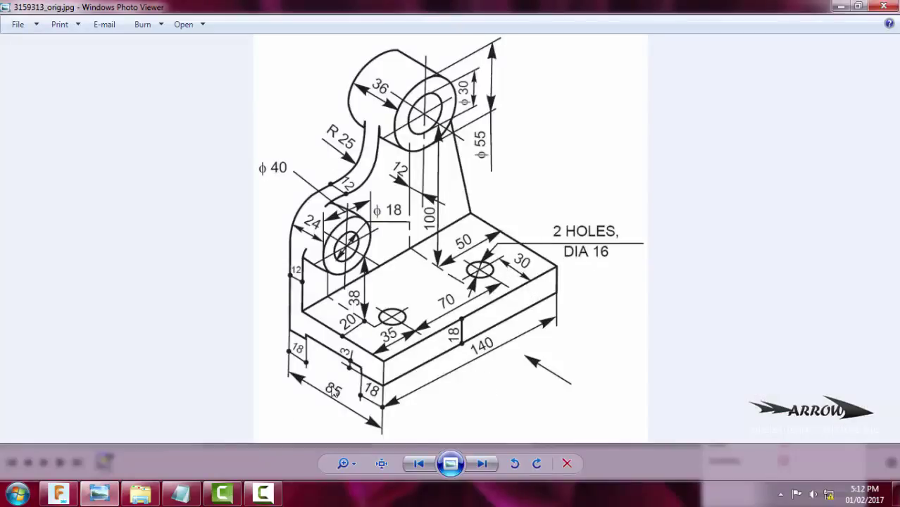
pyautogui.click(59, 493)
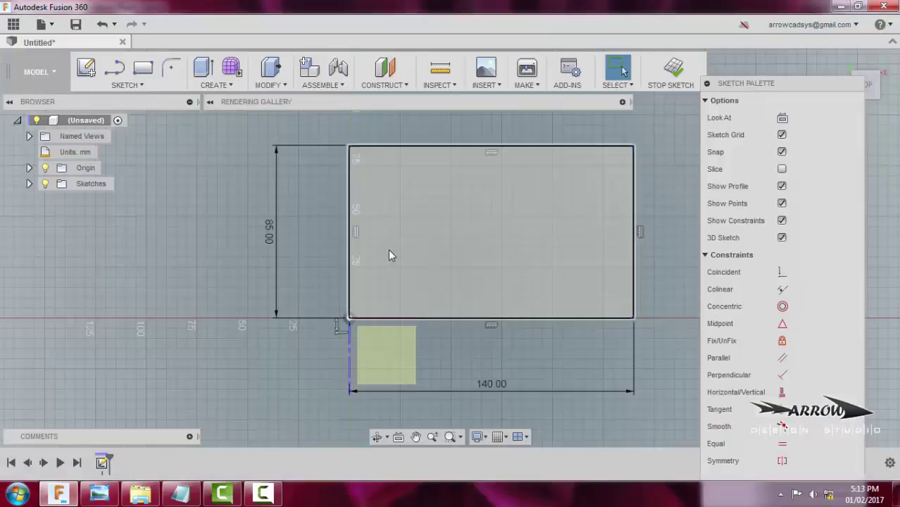
pyautogui.press('c')
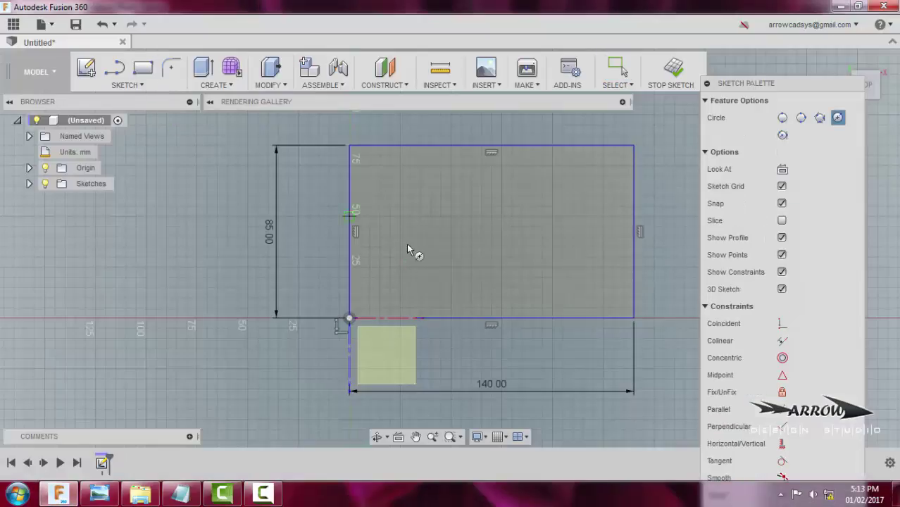
pyautogui.click(127, 84)
pyautogui.moveTo(134, 146)
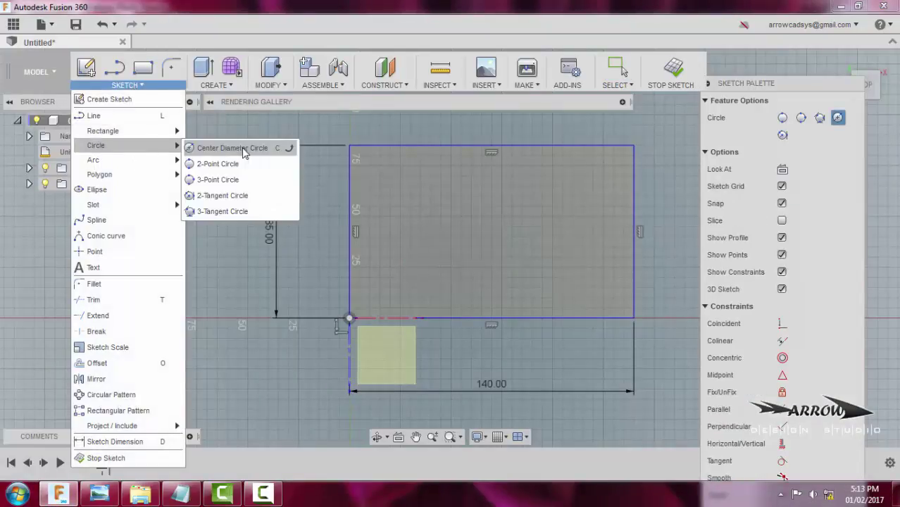
pyautogui.click(239, 148)
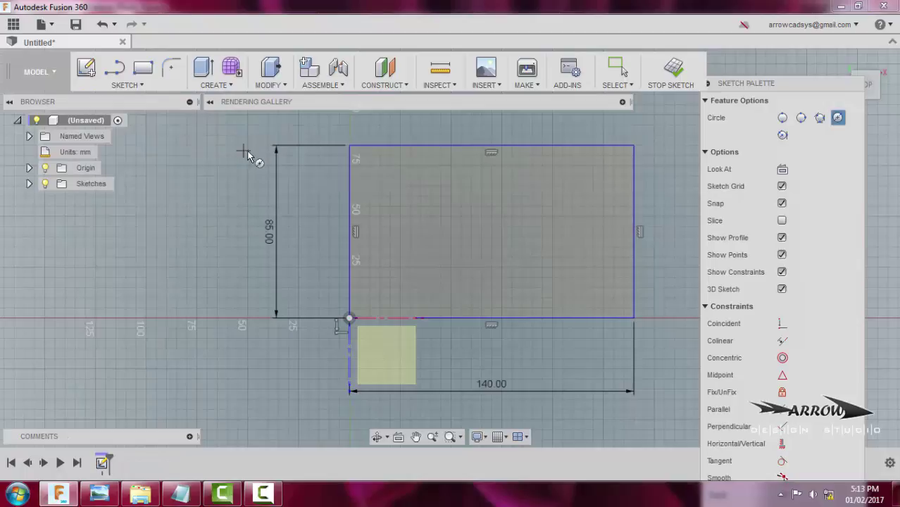
pyautogui.click(420, 257)
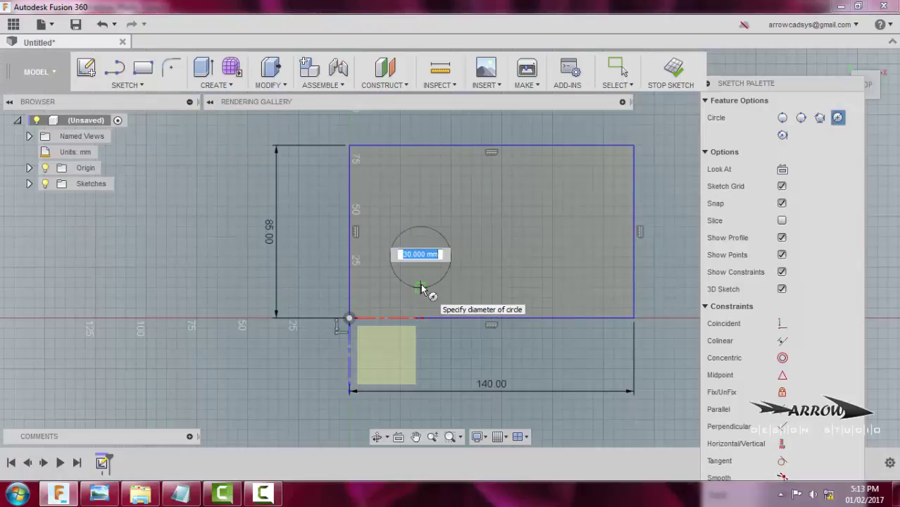
pyautogui.write('16')
pyautogui.press('Return')
pyautogui.press('Escape')
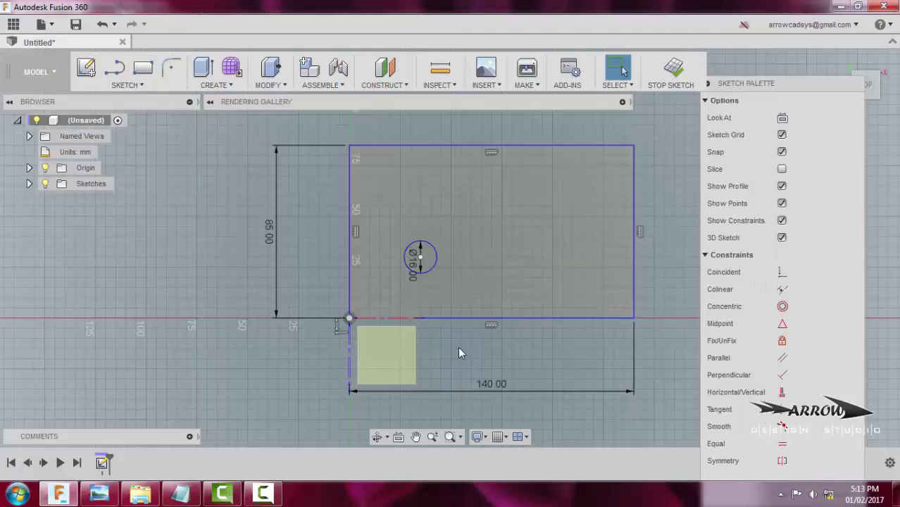
# - Check the hole position in the bracket drawing and dimension the circle's center 35 mm from the rectangle's left edge
pyautogui.scroll(2, 457, 346)
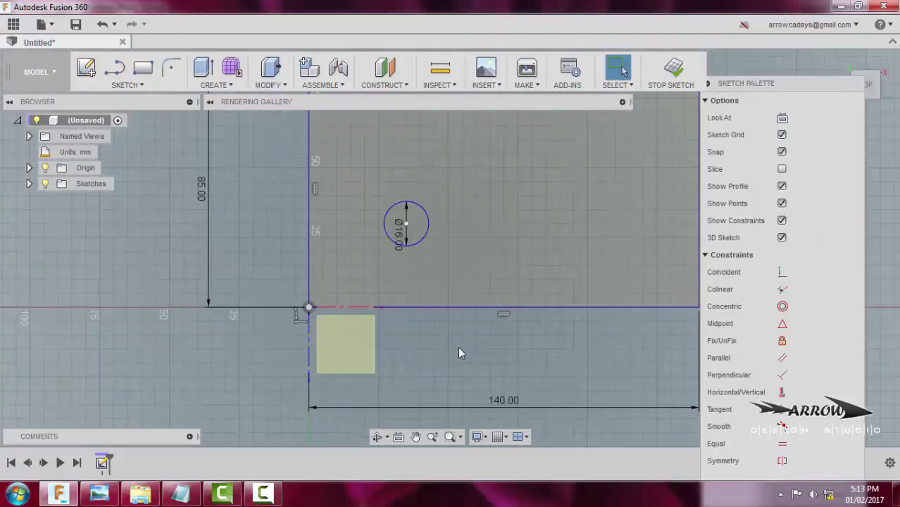
pyautogui.click(406, 225)
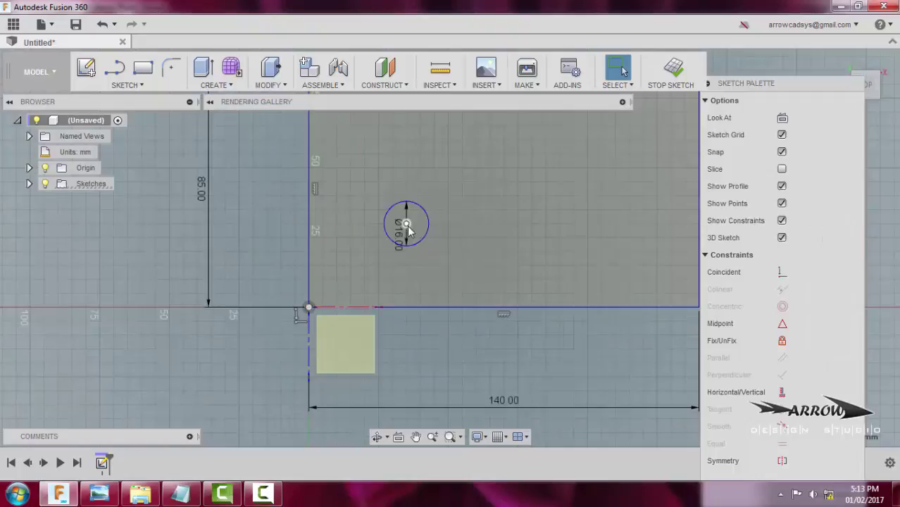
pyautogui.click(308, 261)
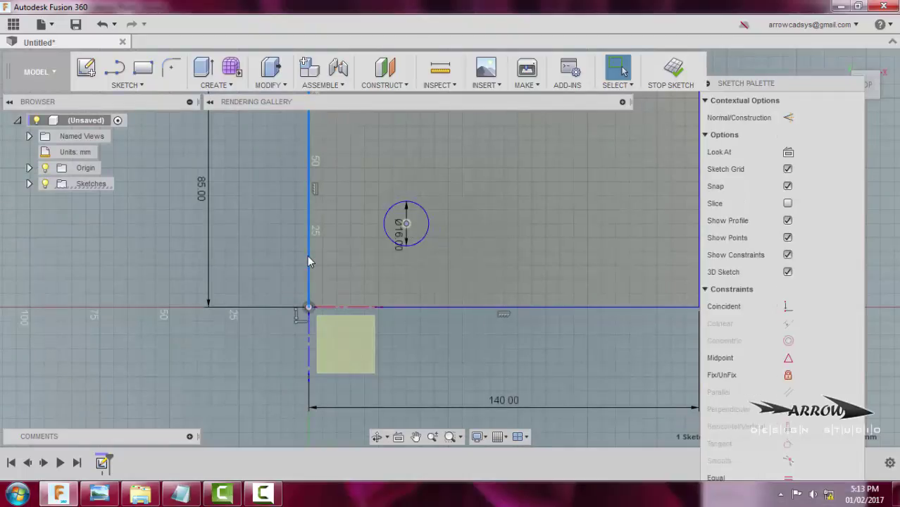
pyautogui.press('d')
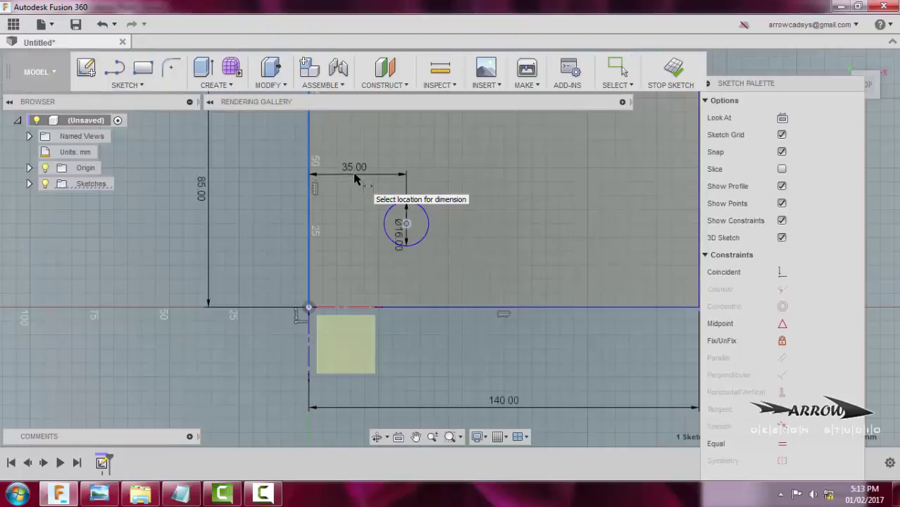
pyautogui.click(356, 179)
pyautogui.hotkey('alt', 'Tab')
pyautogui.hotkey('alt', 'Tab')
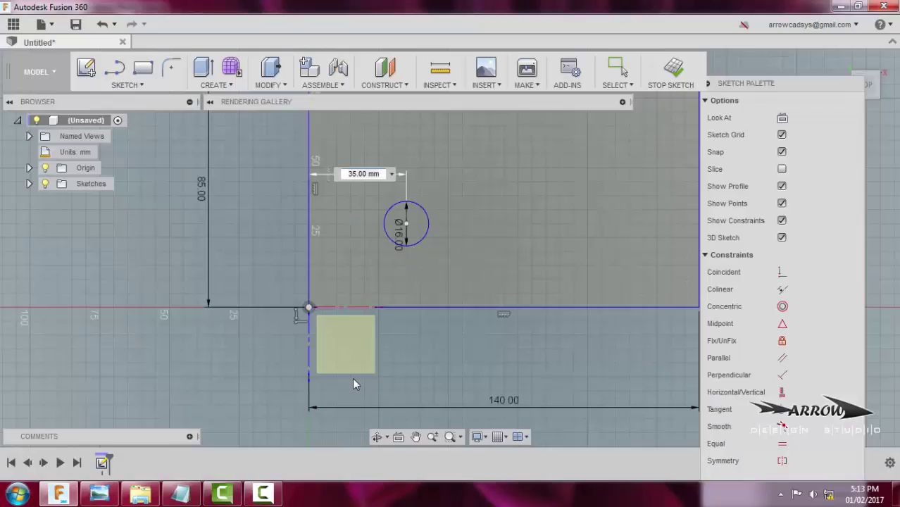
pyautogui.write('30')
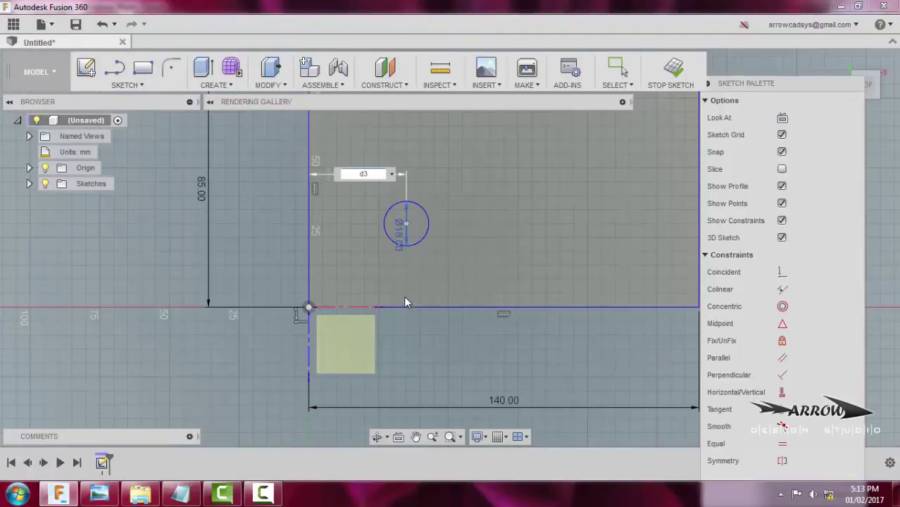
pyautogui.press('BackSpace')
pyautogui.write('5')
pyautogui.press('Return')
# - Dimension the circle's center 30 mm above the rectangle's lower edge
pyautogui.click(406, 225)
pyautogui.click(426, 307)
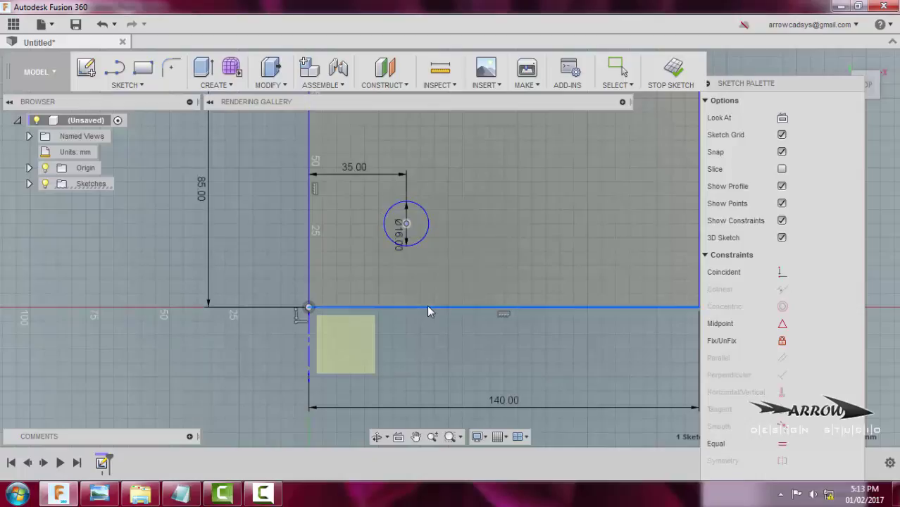
pyautogui.click(358, 270)
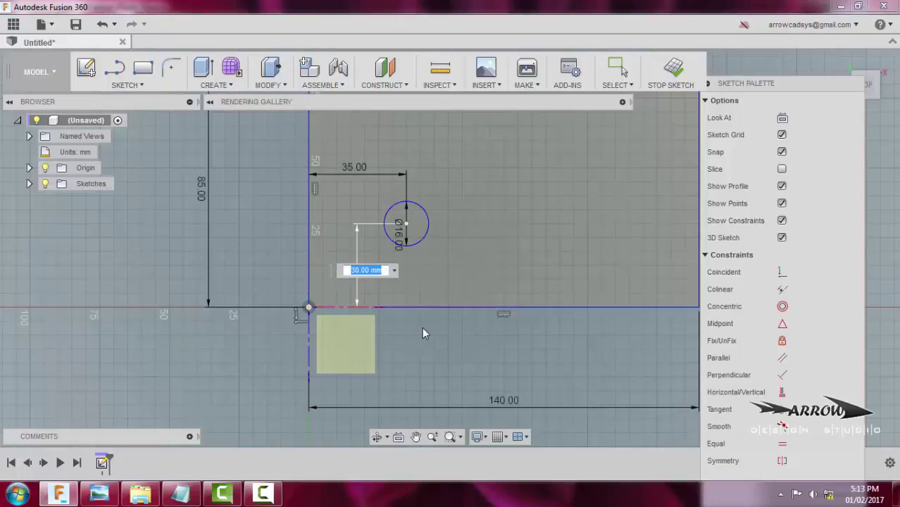
pyautogui.press('Return')
# - Sketch a larger second circle level with the first hole, its center about 35 mm from the rectangle's right edge
pyautogui.scroll(-1, 422, 327)
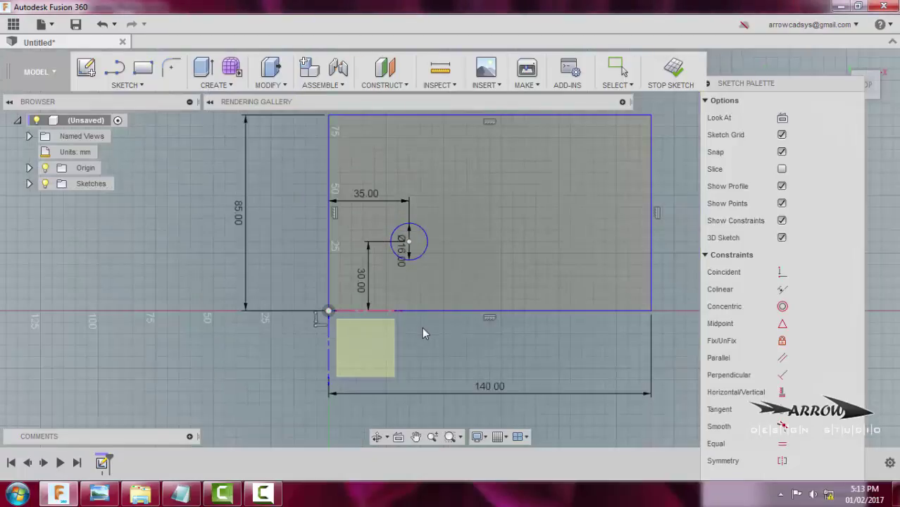
pyautogui.scroll(-1, 421, 327)
pyautogui.scroll(1, 516, 280)
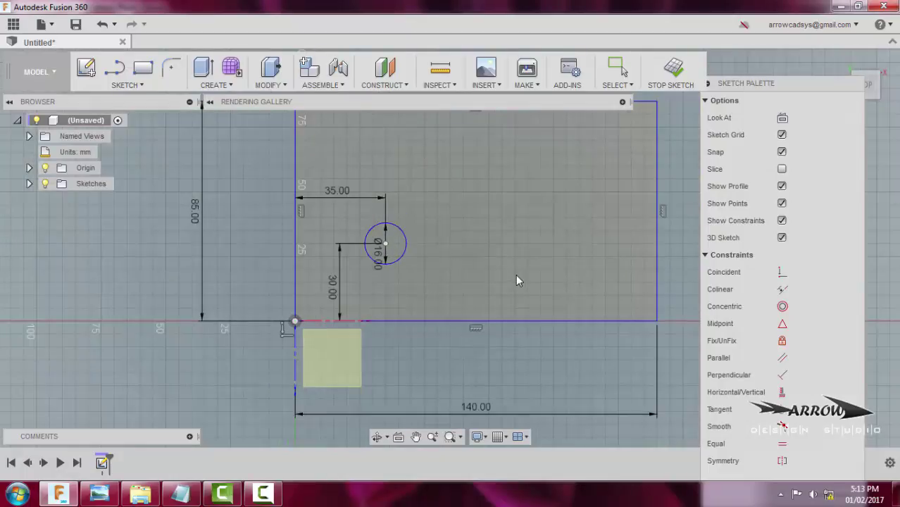
pyautogui.press('c')
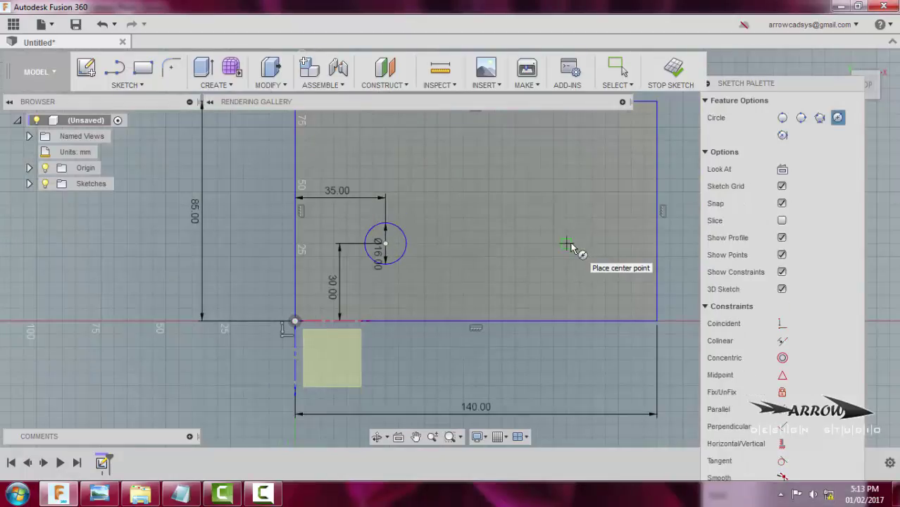
pyautogui.click(566, 244)
pyautogui.click(572, 289)
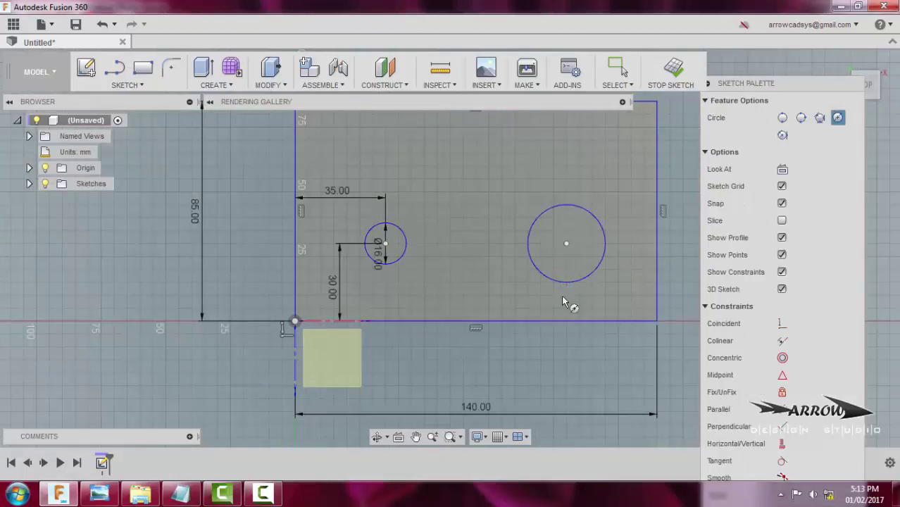
pyautogui.press('Escape')
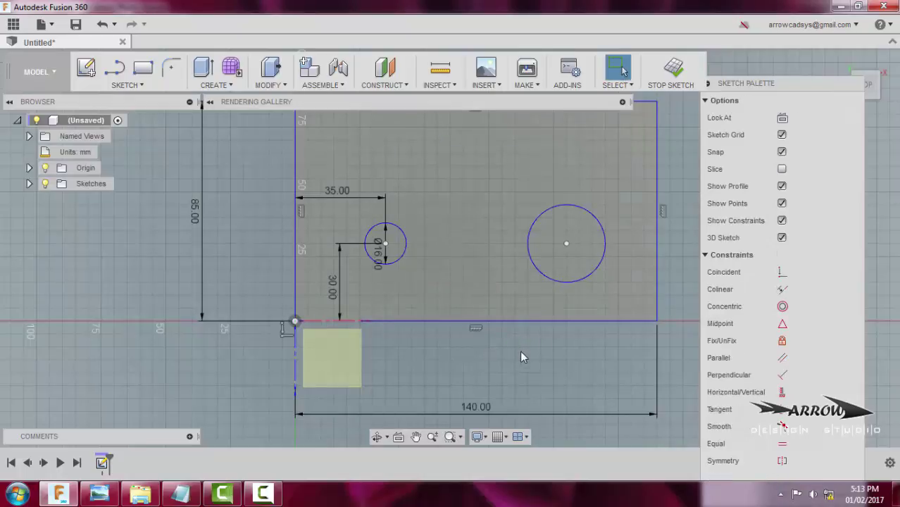
# - Try an Equal constraint between the two circles and undo it
pyautogui.click(398, 261)
pyautogui.keyDown('shift'); pyautogui.click(553, 282); pyautogui.keyUp('shift')
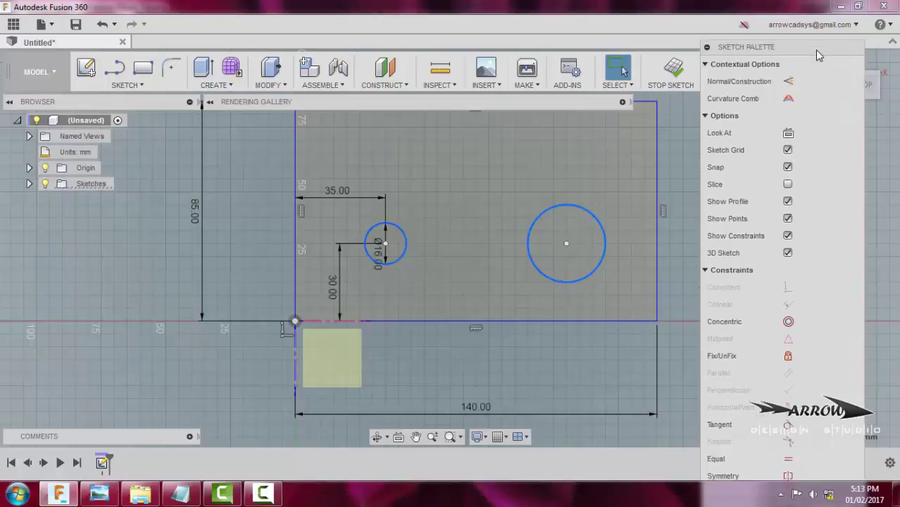
pyautogui.click(787, 453)
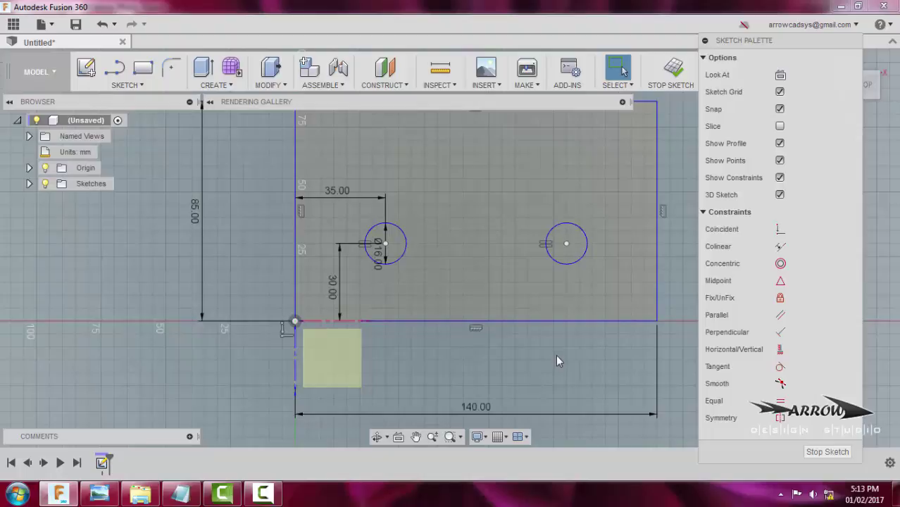
pyautogui.hotkey('ctrl', 'z')
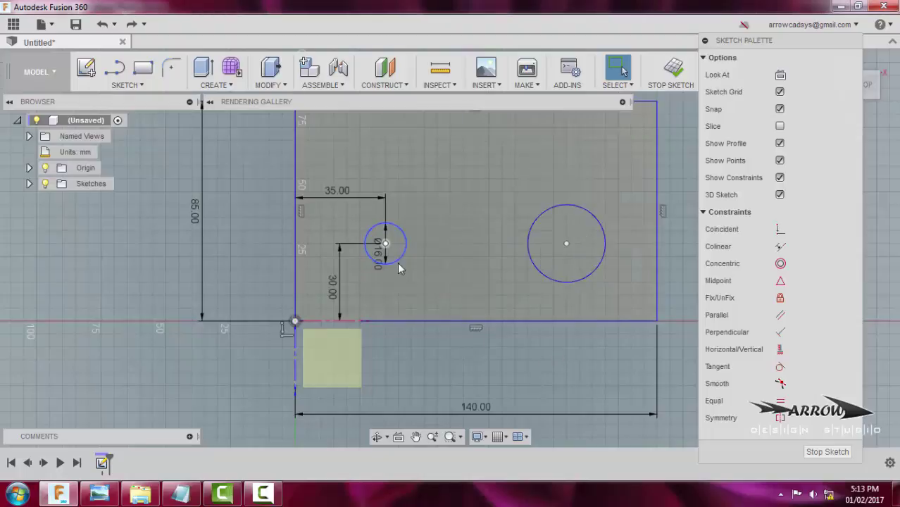
# - Make the second circle the same size as the 16 mm circle with an Equal constraint
pyautogui.click(399, 266)
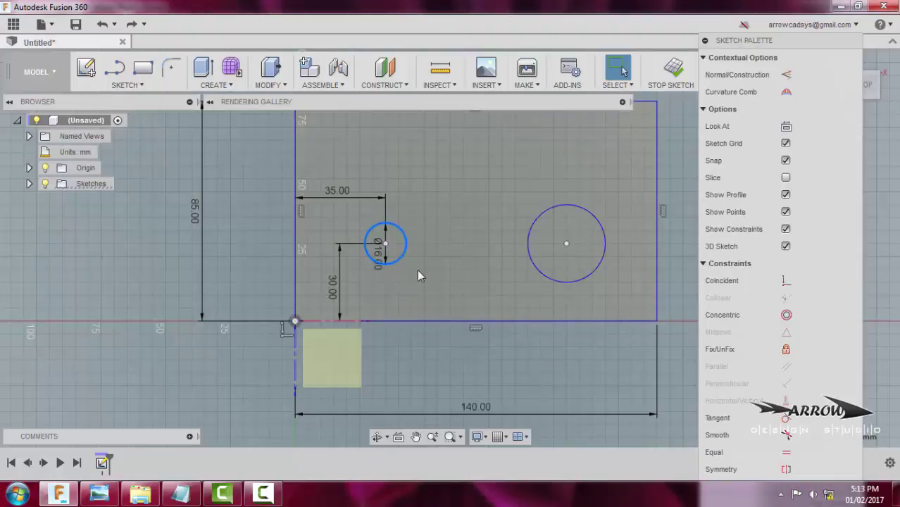
pyautogui.click(420, 276)
pyautogui.click(590, 279)
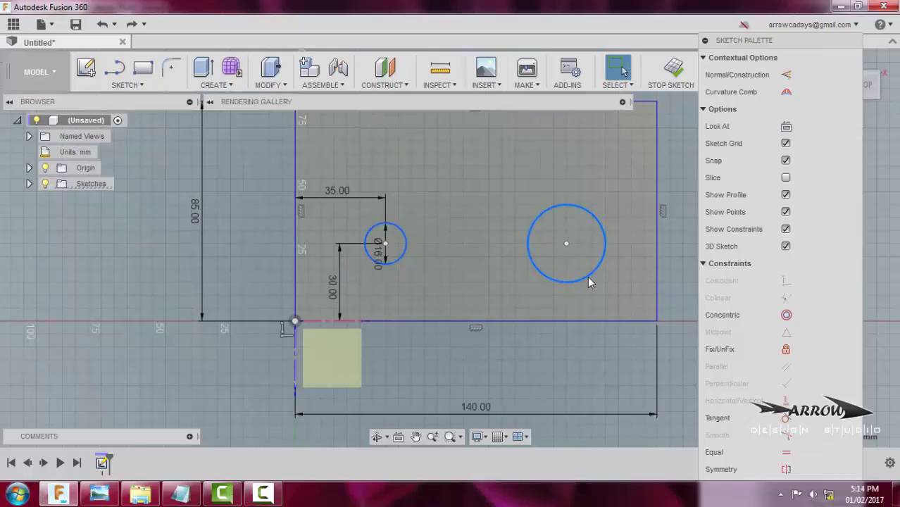
pyautogui.click(781, 453)
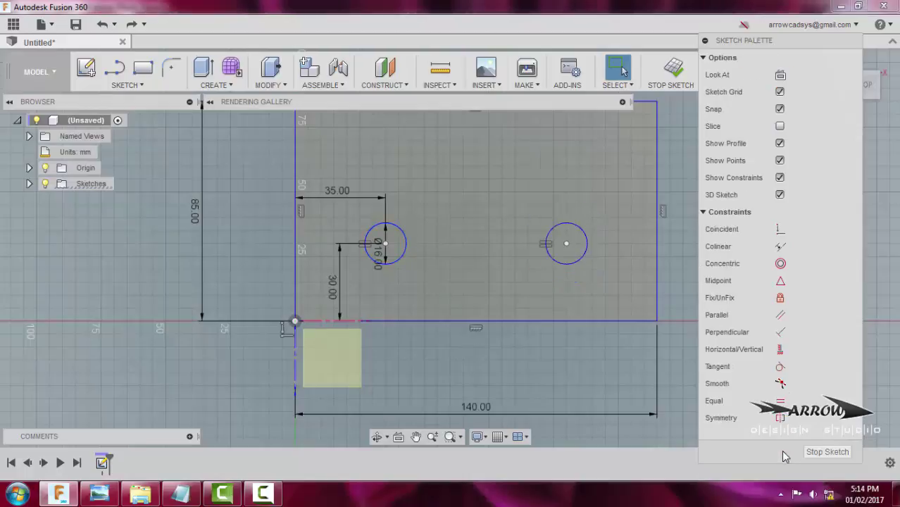
# - Dimension the second circle's center 35 mm from the rectangle's right edge
pyautogui.click(566, 244)
pyautogui.press('d')
pyautogui.click(657, 267)
pyautogui.click(566, 245)
pyautogui.click(613, 204)
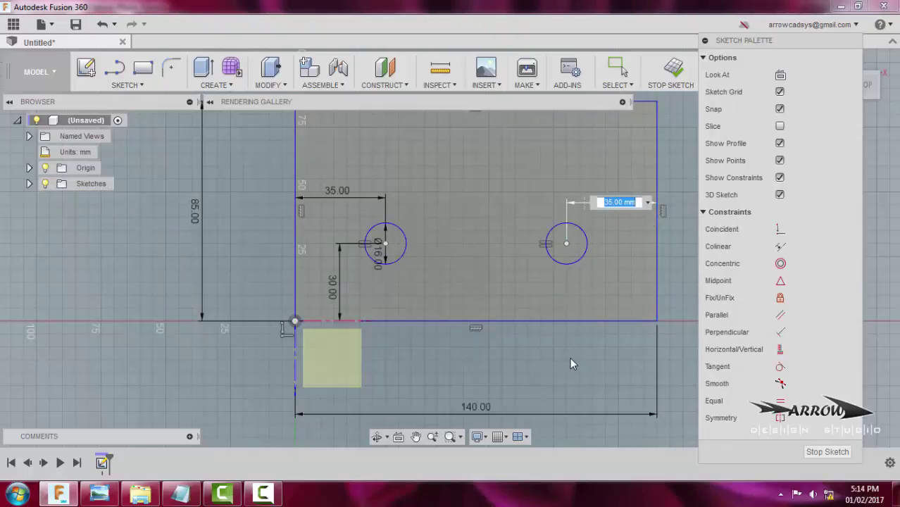
pyautogui.press('Return')
# - Finish the base plate sketch
pyautogui.moveTo(481, 308); pyautogui.dragTo(474, 350, button='middle')
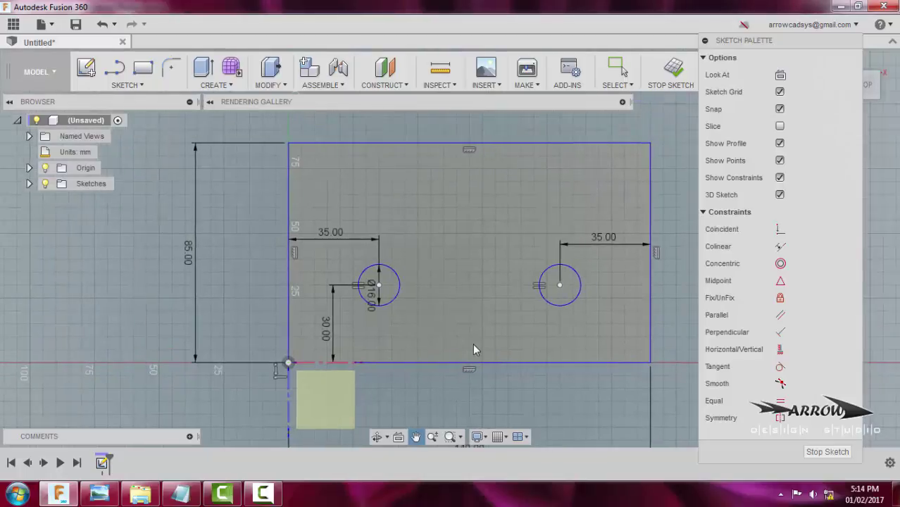
pyautogui.scroll(-2, 479, 350)
pyautogui.moveTo(538, 365)
pyautogui.mouseDown(button='middle')
pyautogui.moveTo(541, 341)
pyautogui.moveTo(507, 366)
pyautogui.moveTo(538, 345)
pyautogui.mouseUp(button='middle')
pyautogui.click(675, 74)
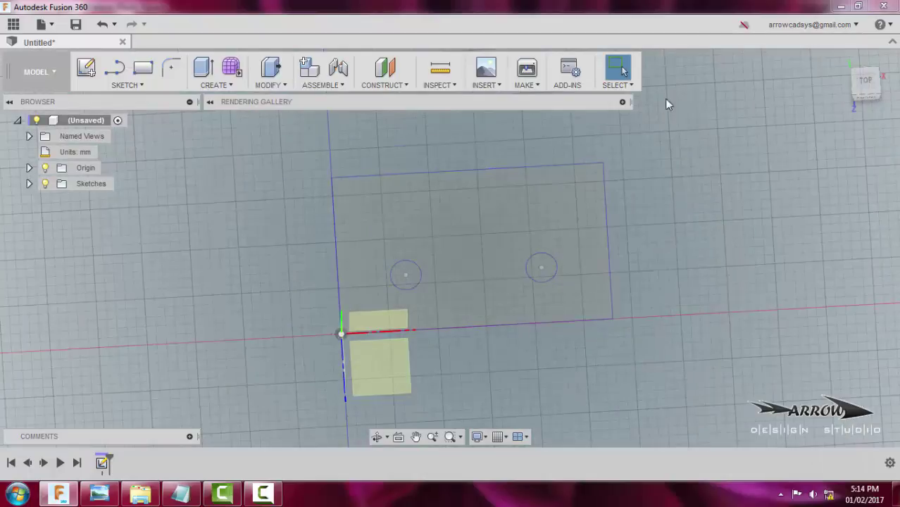
pyautogui.click(842, 62)
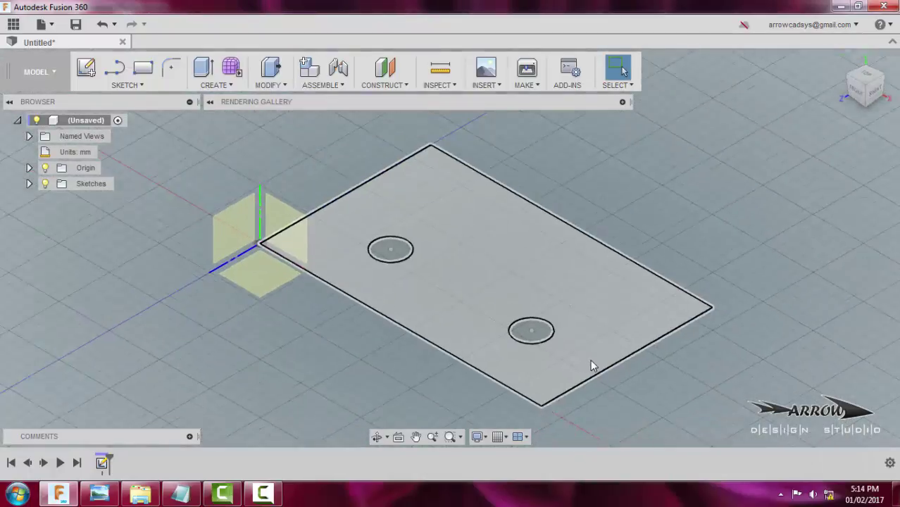
pyautogui.moveTo(478, 362)
pyautogui.keyDown('shift'); pyautogui.mouseDown(button='middle')
pyautogui.moveTo(591, 360)
pyautogui.moveTo(471, 367)
pyautogui.moveTo(488, 351)
pyautogui.mouseUp(button='middle'); pyautogui.keyUp('shift')
pyautogui.click(485, 319)
pyautogui.moveTo(485, 320); pyautogui.dragTo(454, 325, button='middle')
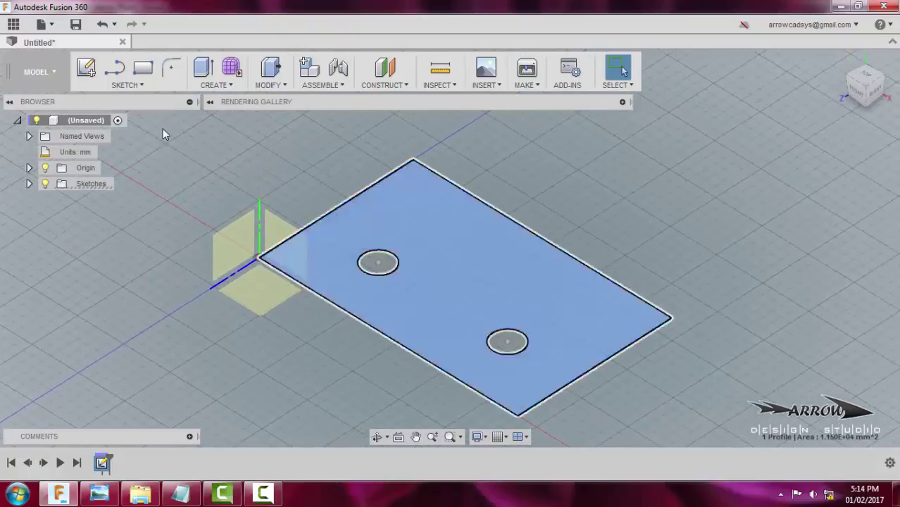
pyautogui.click(230, 85)
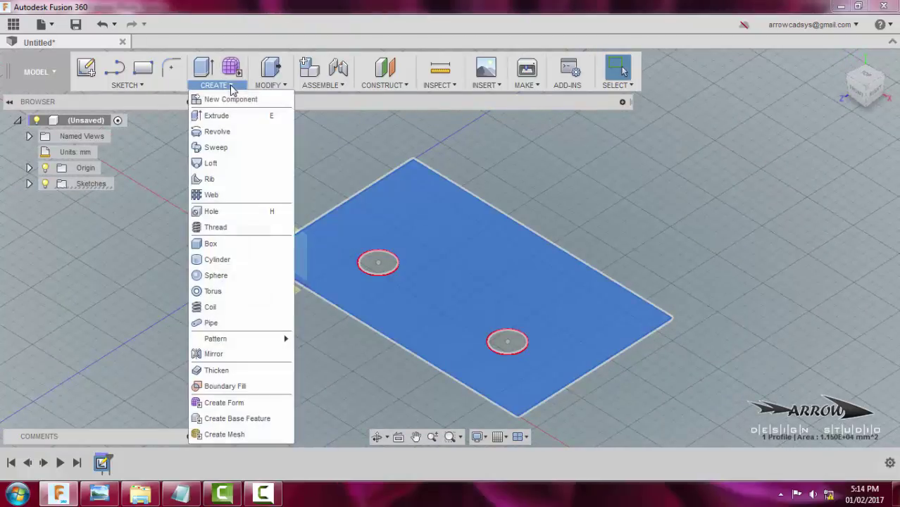
pyautogui.click(228, 111)
pyautogui.press('Escape')
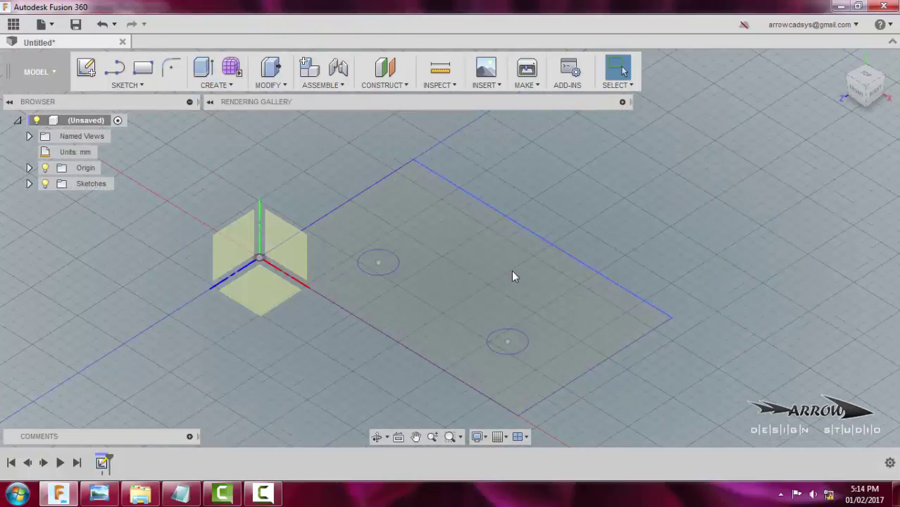
# - Check the base thickness in the bracket drawing and extrude the plate profile, leaving out both holes, 18 mm upward
pyautogui.press('e')
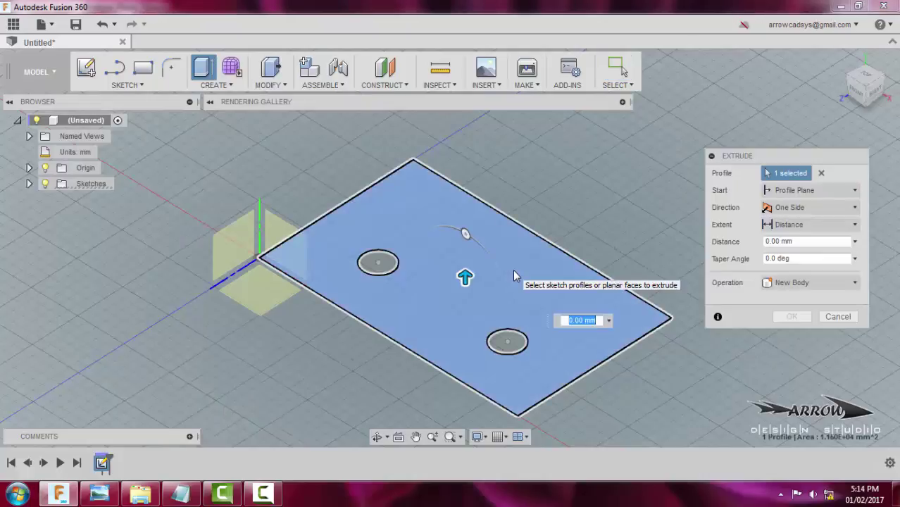
pyautogui.write('10')
pyautogui.press('Return')
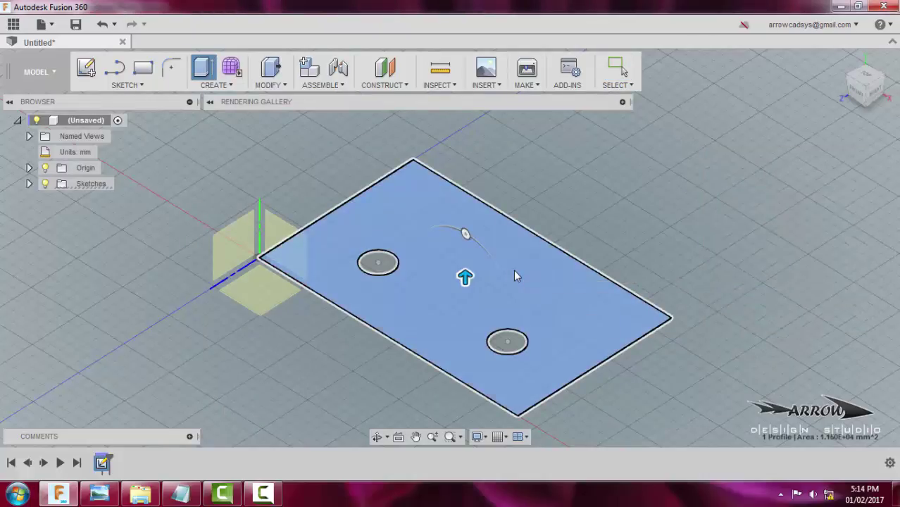
pyautogui.hotkey('alt', 'Tab')
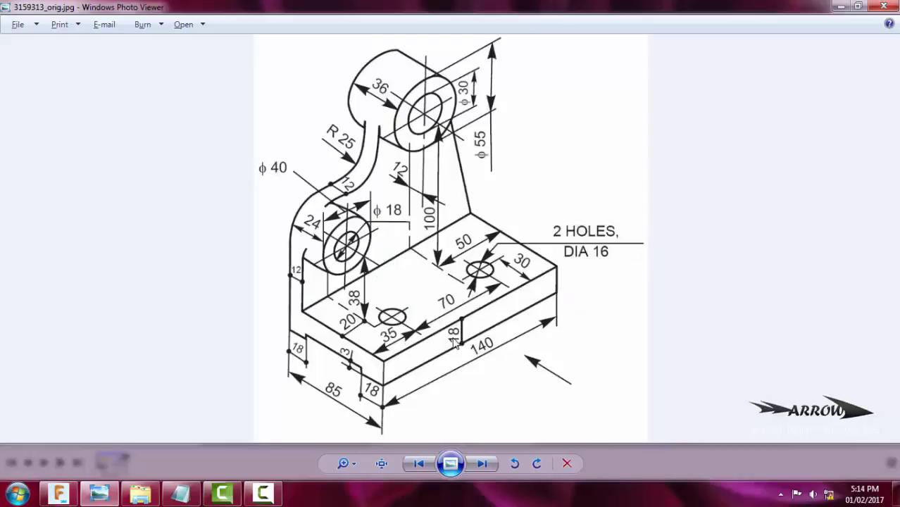
pyautogui.hotkey('alt', 'Tab')
pyautogui.keyDown('shift'); pyautogui.moveTo(253, 371); pyautogui.dragTo(317, 378, button='middle'); pyautogui.keyUp('shift')
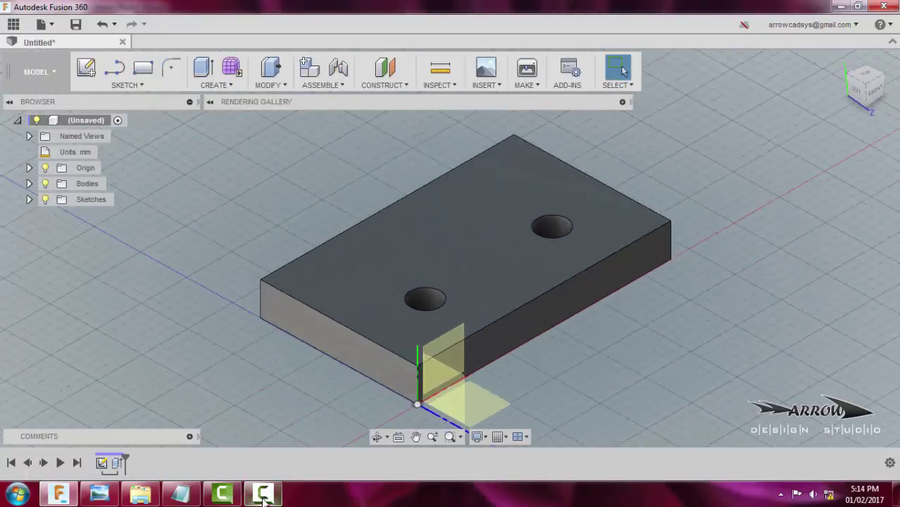
# - Check the underside slot in the bracket drawing and start a line sketch on the plate's bottom face
pyautogui.click(99, 493)
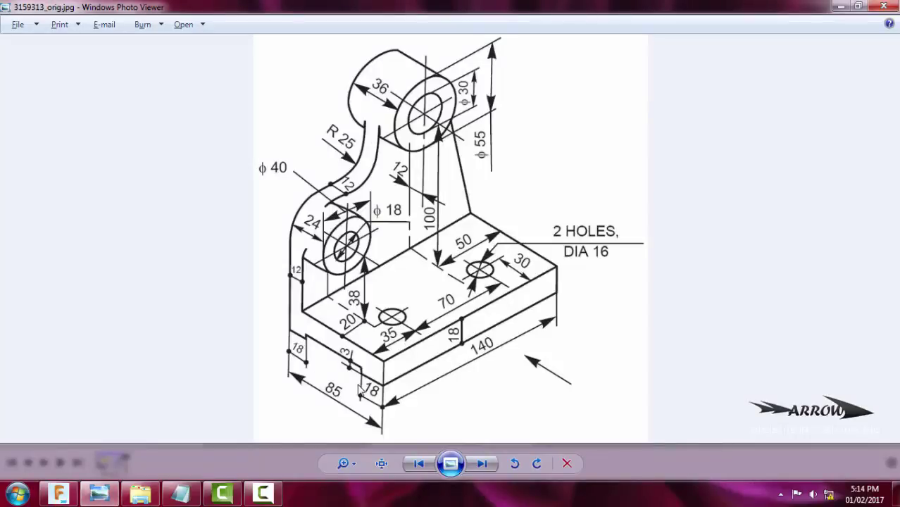
pyautogui.hotkey('alt', 'Tab')
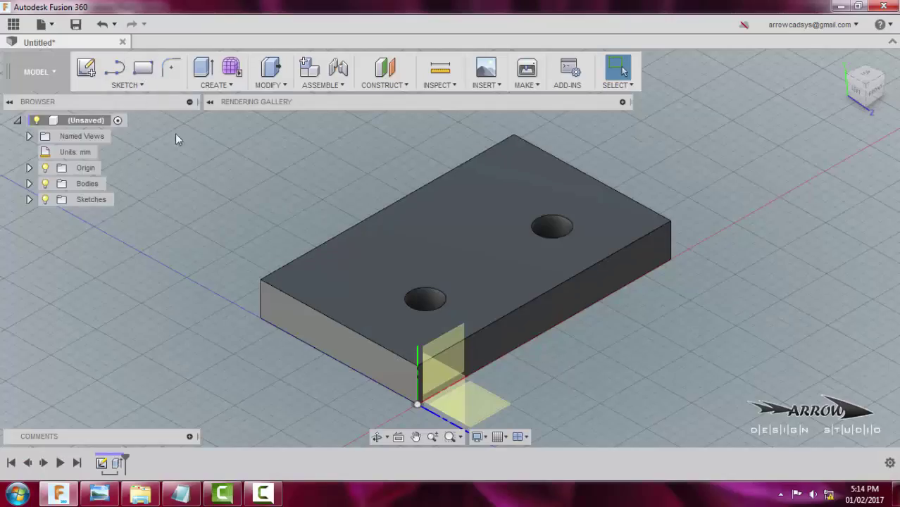
pyautogui.keyDown('shift'); pyautogui.moveTo(364, 223); pyautogui.dragTo(357, 271, button='middle'); pyautogui.keyUp('shift')
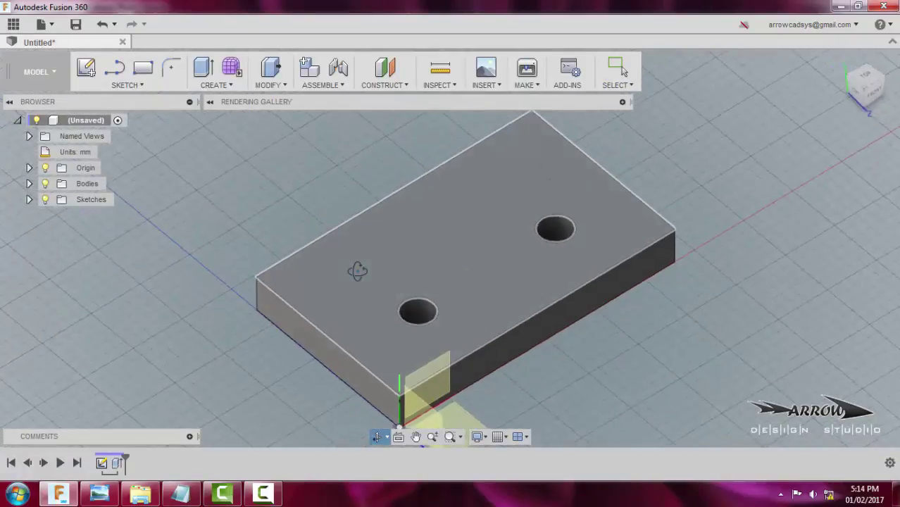
pyautogui.moveTo(344, 311)
pyautogui.keyDown('shift'); pyautogui.mouseDown(button='middle')
pyautogui.moveTo(351, 257)
pyautogui.moveTo(341, 229)
pyautogui.moveTo(384, 289)
pyautogui.mouseUp(button='middle'); pyautogui.keyUp('shift')
pyautogui.press('l')
pyautogui.click(384, 289)
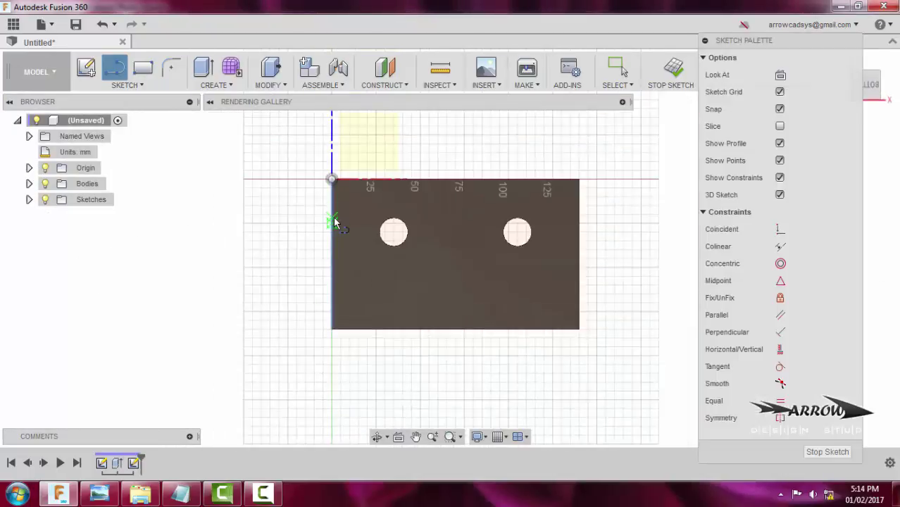
# - Draw two horizontal lines across the plate's bottom face from its left edge to its right edge
pyautogui.click(334, 221)
pyautogui.click(578, 224)
pyautogui.click(575, 277)
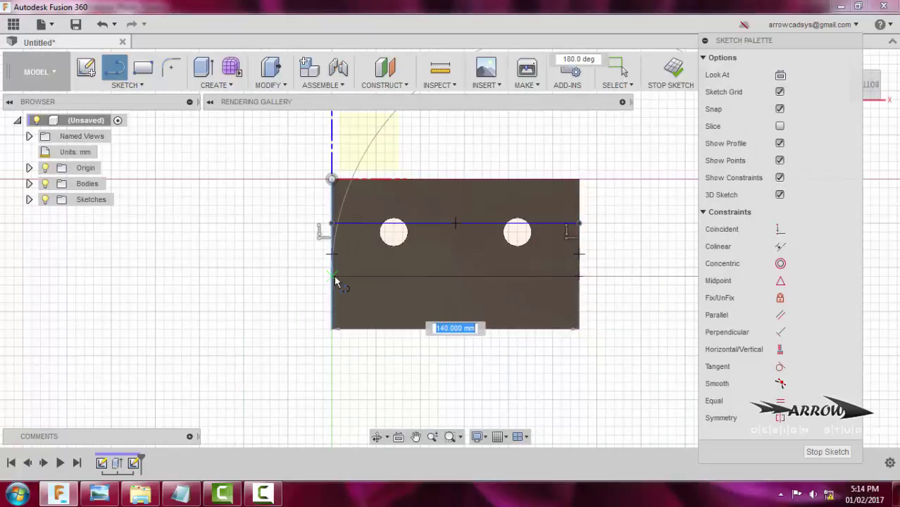
pyautogui.click(333, 277)
pyautogui.press('Escape')
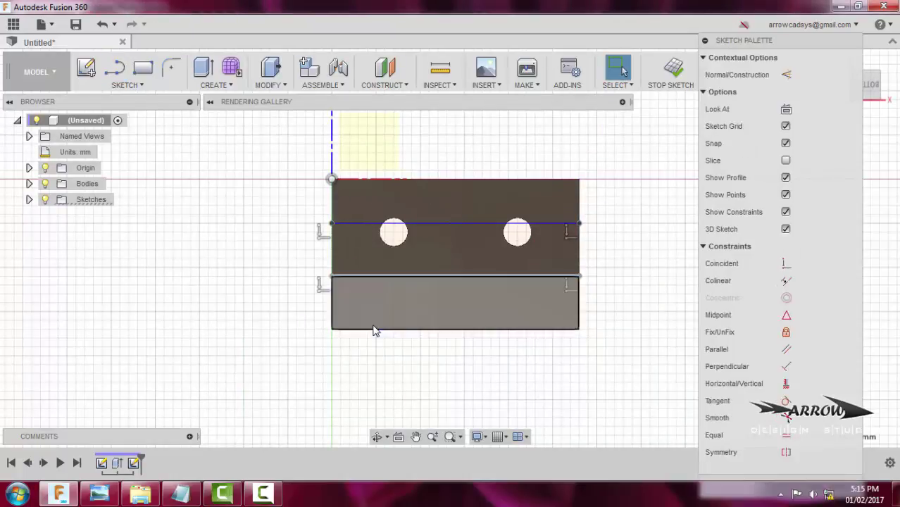
# - Dimension the lower line 18 mm from the plate's lower edge
pyautogui.press('d')
pyautogui.click(375, 329)
pyautogui.click(451, 276)
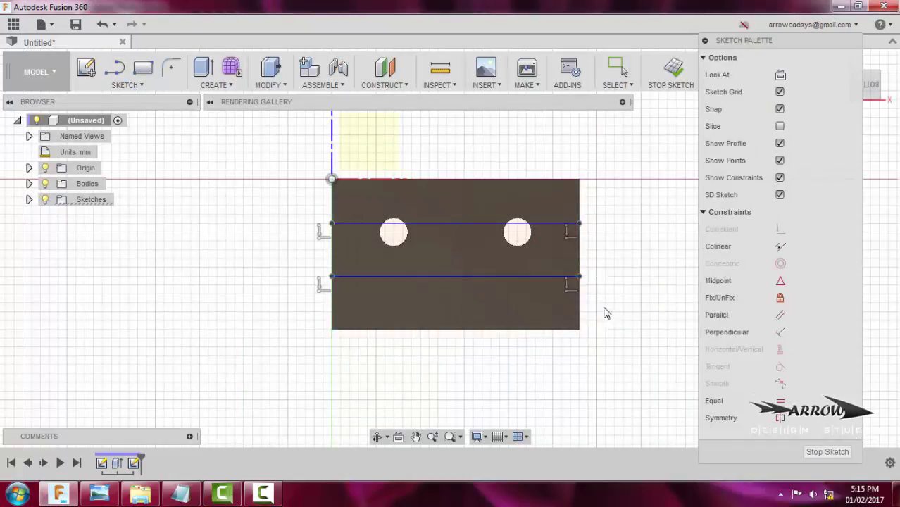
pyautogui.click(624, 331)
pyautogui.write('18')
pyautogui.press('Return')
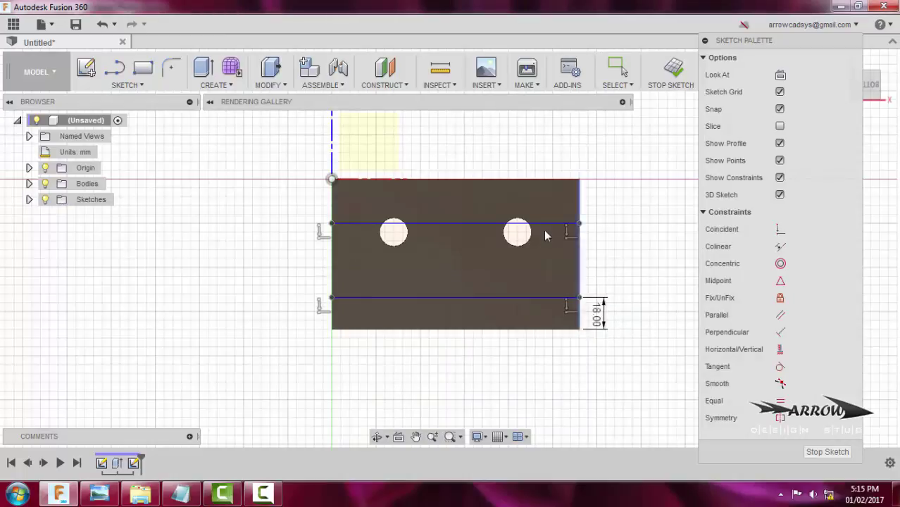
# - Dimension the upper line 18 mm from the plate's upper edge
pyautogui.click(571, 180)
pyautogui.click(572, 224)
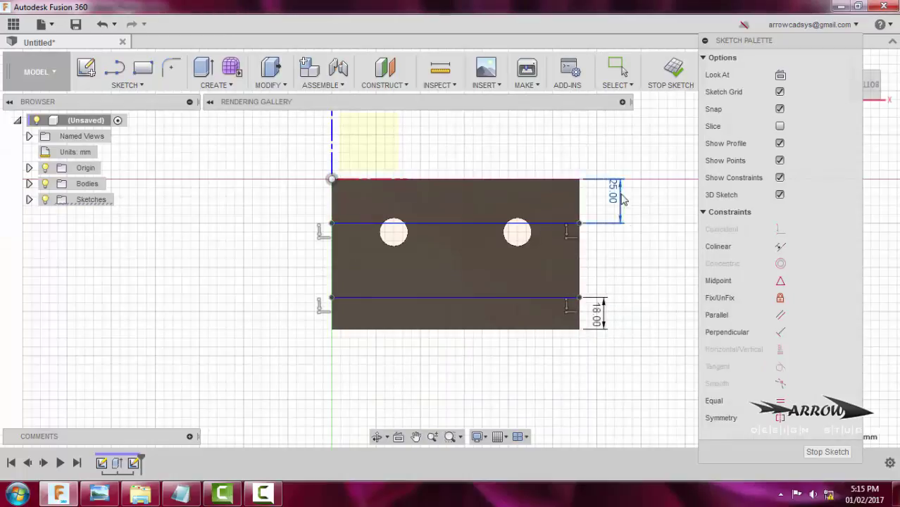
pyautogui.click(637, 239)
pyautogui.press('Return')
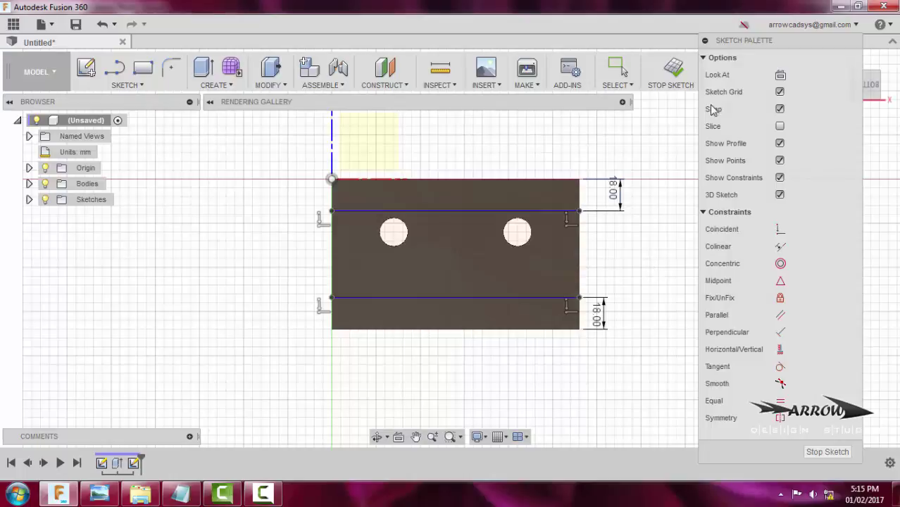
# - Finish the sketch and extrude the profile between the two lines into the plate's underside as a cut
pyautogui.click(673, 71)
pyautogui.keyDown('shift'); pyautogui.moveTo(559, 174); pyautogui.dragTo(555, 299, button='middle'); pyautogui.keyUp('shift')
pyautogui.click(403, 265)
pyautogui.scroll(5, 369, 237)
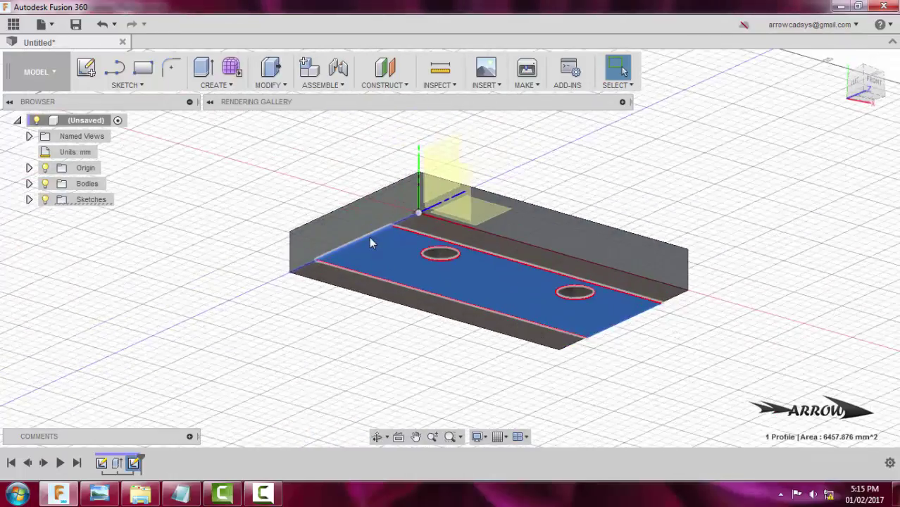
pyautogui.press('e')
pyautogui.moveTo(550, 318)
pyautogui.mouseDown()
pyautogui.moveTo(548, 296)
pyautogui.moveTo(557, 309)
pyautogui.mouseUp()
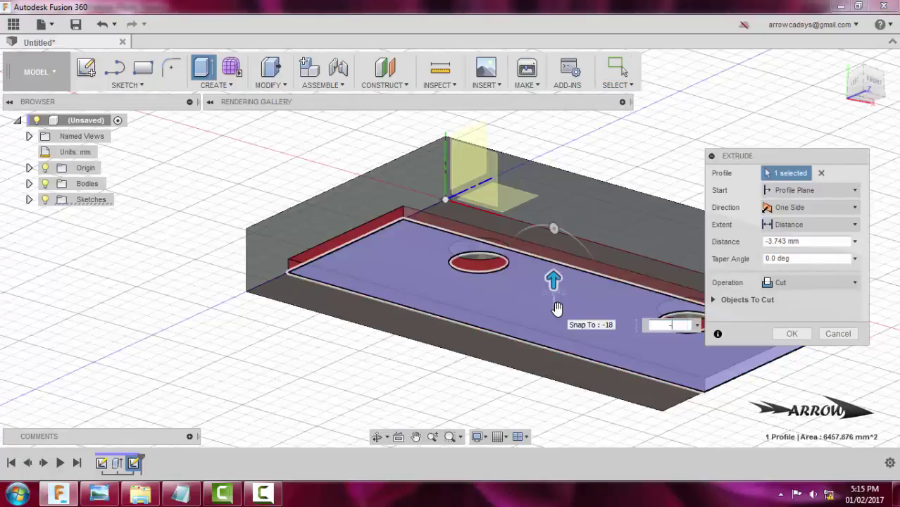
pyautogui.press('Return')
# - Check the upright and its bosses in the bracket drawing and start a line sketch on the plate's long back face
pyautogui.keyDown('shift'); pyautogui.moveTo(557, 309); pyautogui.dragTo(499, 323, button='middle'); pyautogui.keyUp('shift')
pyautogui.click(99, 493)
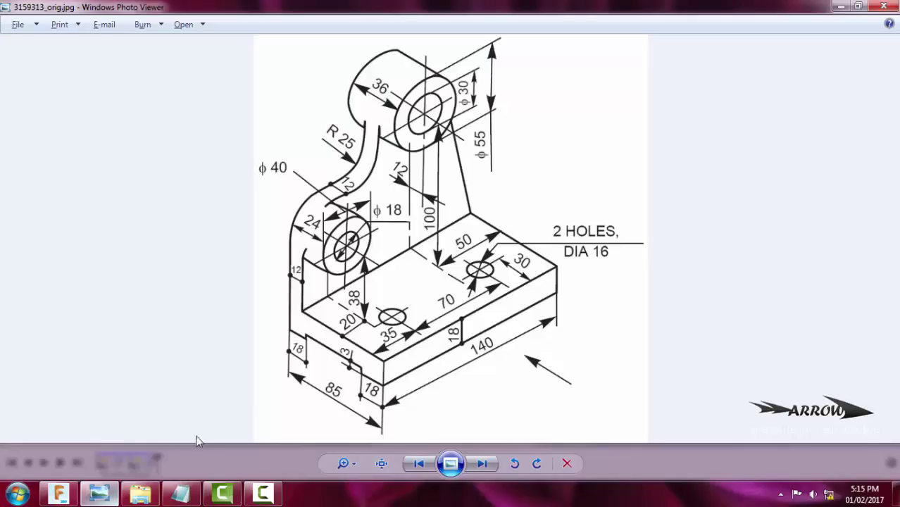
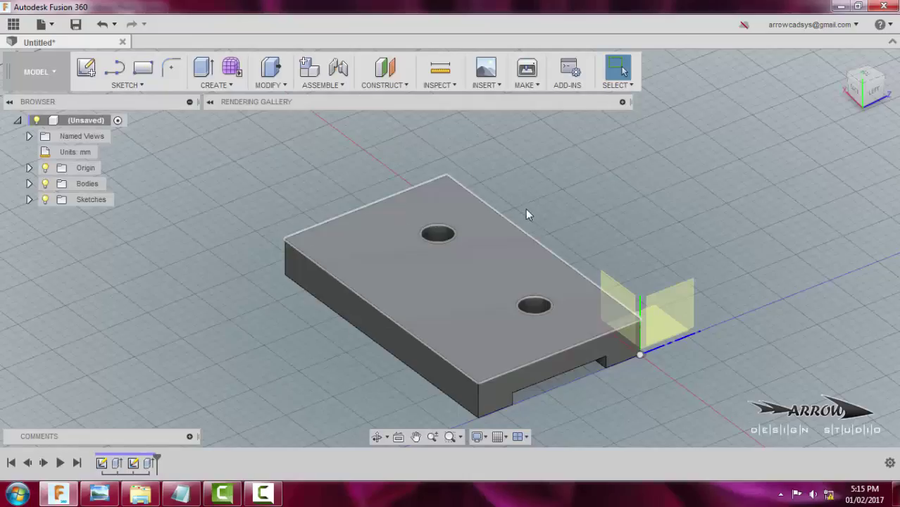
pyautogui.keyDown('shift'); pyautogui.moveTo(528, 213); pyautogui.dragTo(375, 316, button='middle'); pyautogui.keyUp('shift')
pyautogui.keyDown('shift'); pyautogui.moveTo(517, 228); pyautogui.dragTo(493, 252, button='middle'); pyautogui.keyUp('shift')
pyautogui.click(361, 315)
pyautogui.click(128, 71)
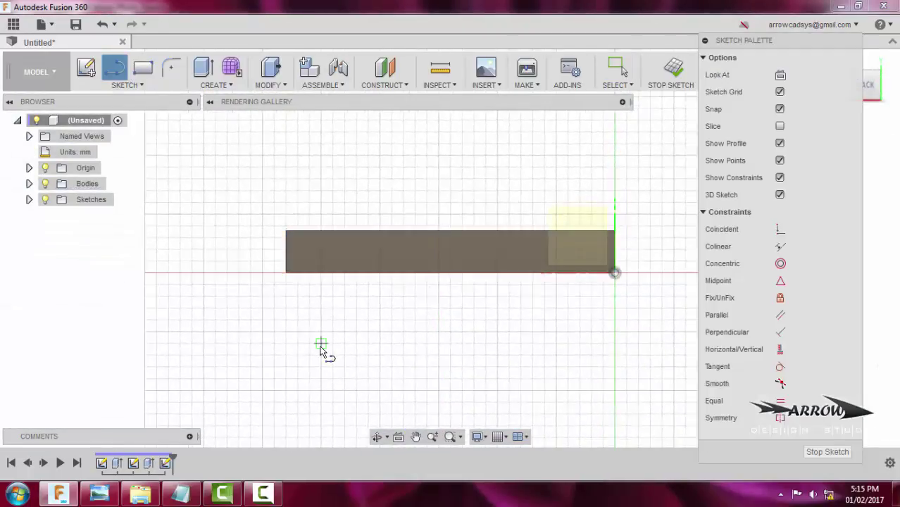
pyautogui.scroll(-2, 321, 348)
pyautogui.scroll(2, 493, 292)
pyautogui.scroll(1, 493, 291)
pyautogui.moveTo(490, 288)
pyautogui.mouseDown(button='middle')
pyautogui.moveTo(565, 328)
pyautogui.moveTo(618, 389)
pyautogui.mouseUp(button='middle')
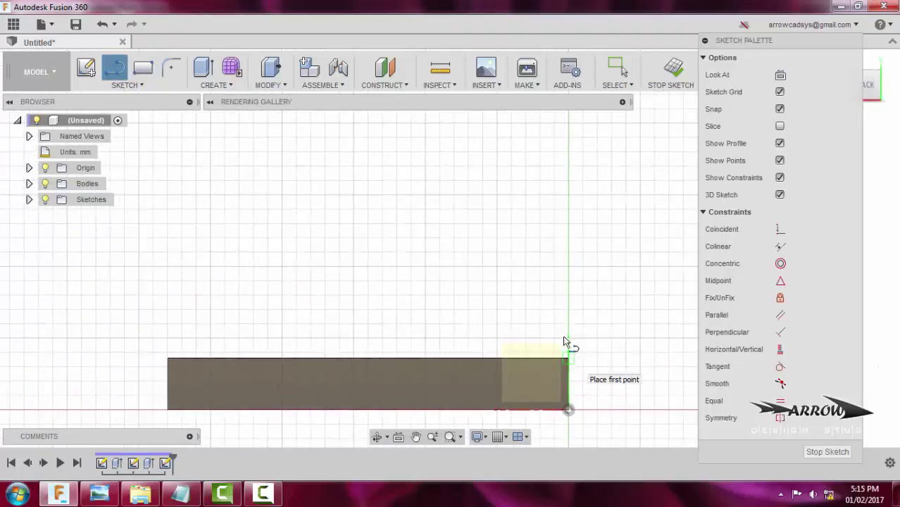
# - Draw a center-diameter circle above the plate's right end and set its diameter to 40 mm
pyautogui.press('c')
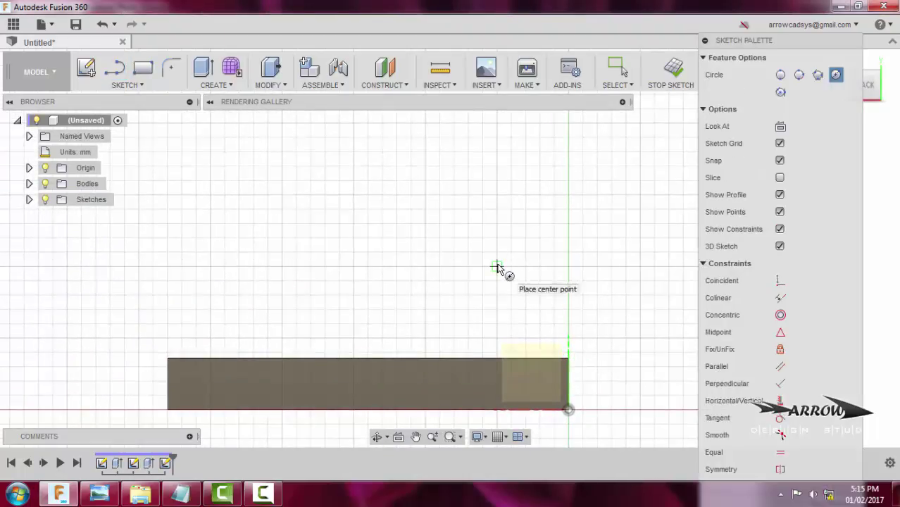
pyautogui.click(496, 266)
pyautogui.click(568, 268)
pyautogui.press('Escape')
pyautogui.click(507, 200)
pyautogui.press('d')
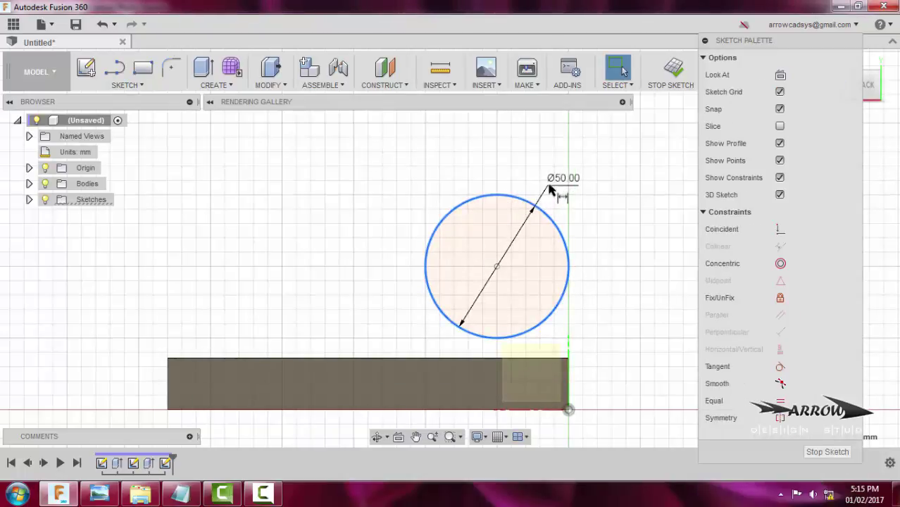
pyautogui.click(576, 207)
pyautogui.press('Return')
# - Draw a vertical line about 32 mm long upward from the plate's upper right corner
pyautogui.press('l')
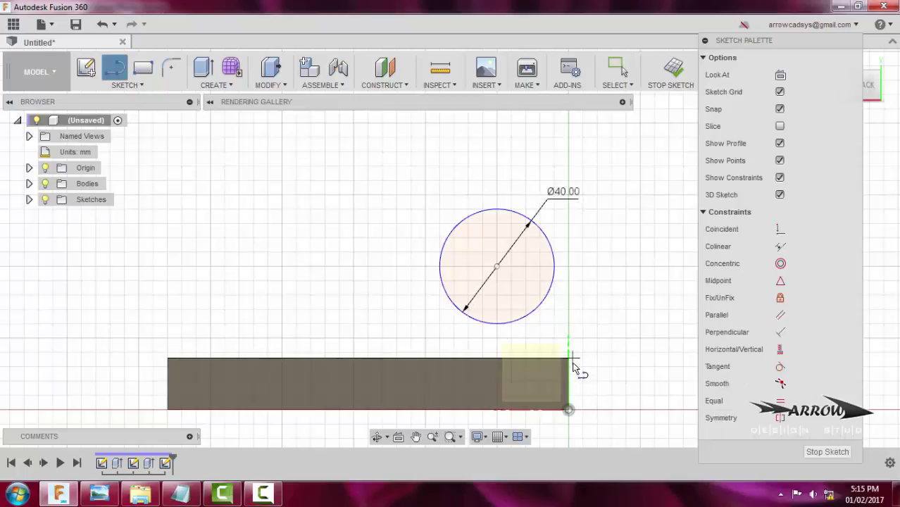
pyautogui.click(569, 359)
pyautogui.click(568, 268)
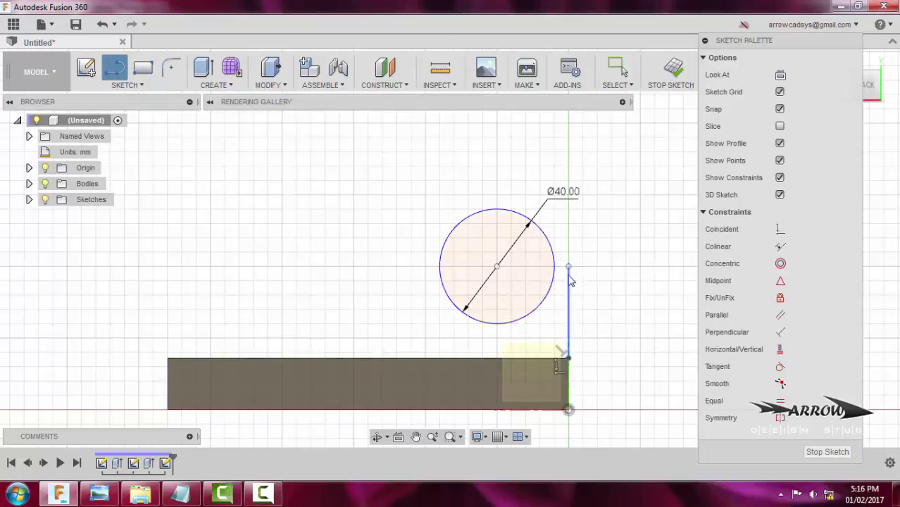
pyautogui.press('Escape')
# - Delete the 40 mm circle above the plate
pyautogui.click(568, 267)
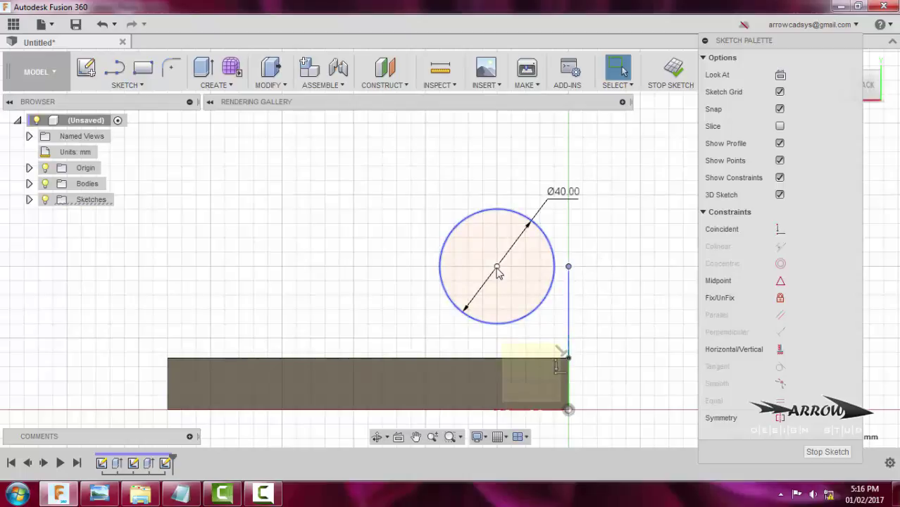
pyautogui.press('d')
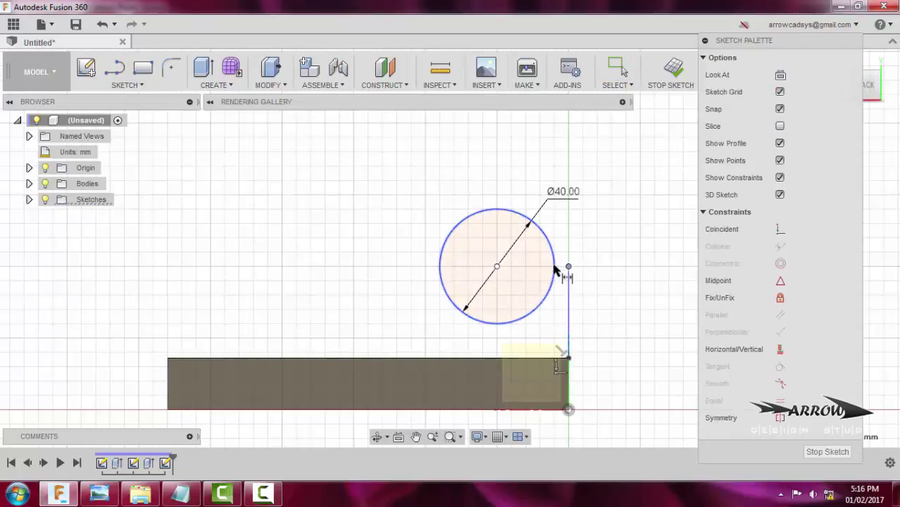
pyautogui.scroll(2, 556, 276)
pyautogui.press('Escape')
pyautogui.click(554, 276)
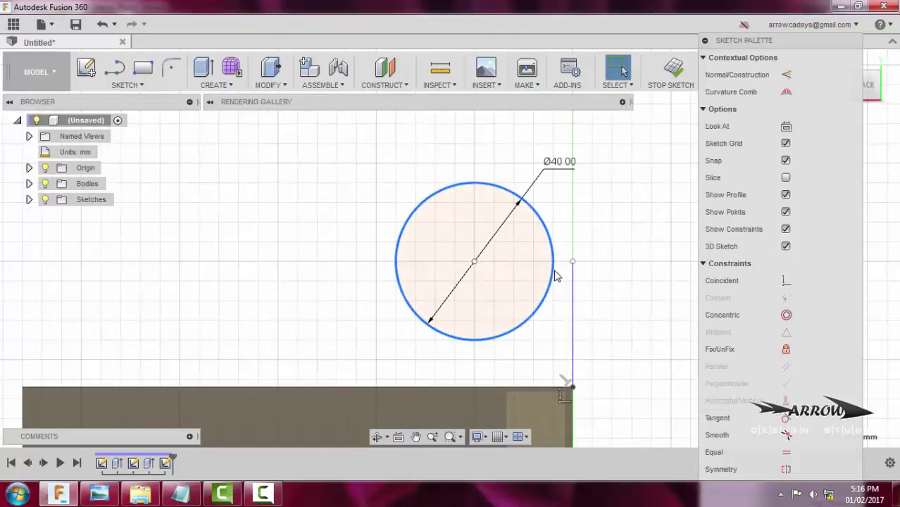
pyautogui.press('Delete')
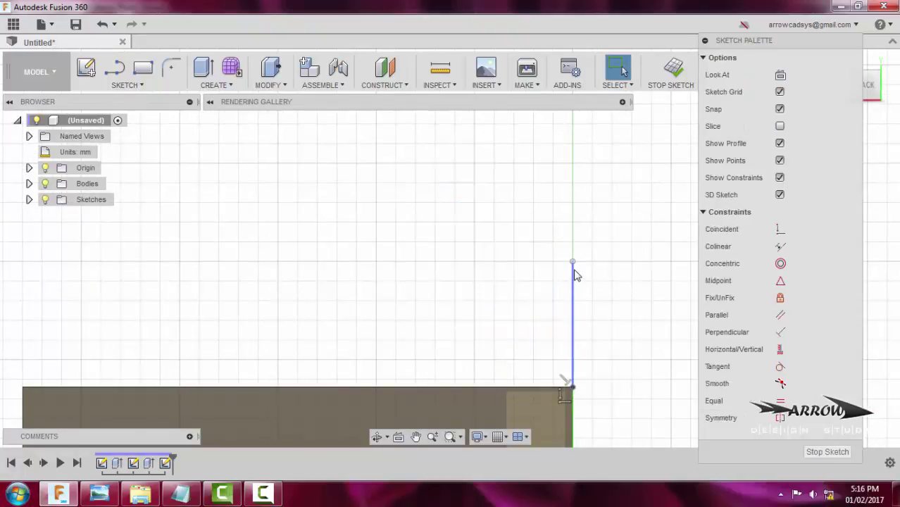
# - Draw a circle of about 40 mm diameter tangent to the vertical line at its upper end
pyautogui.press('c')
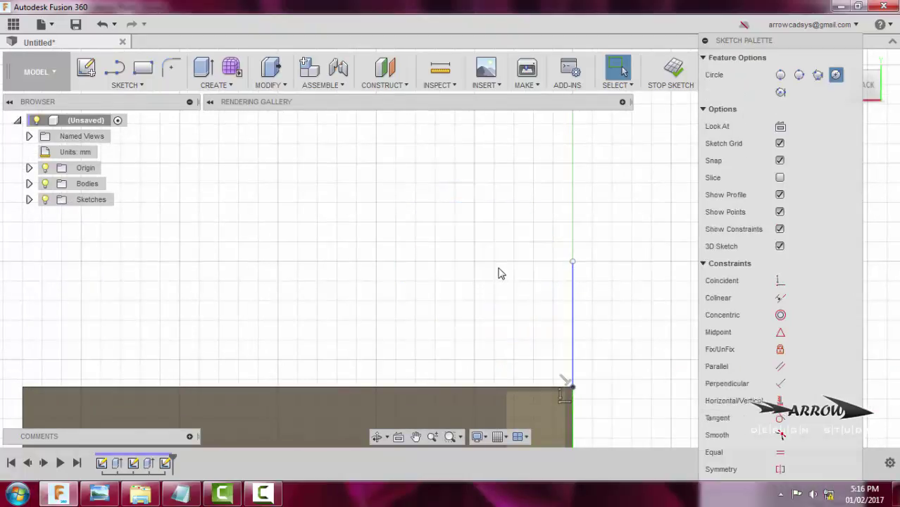
pyautogui.click(493, 261)
pyautogui.click(571, 262)
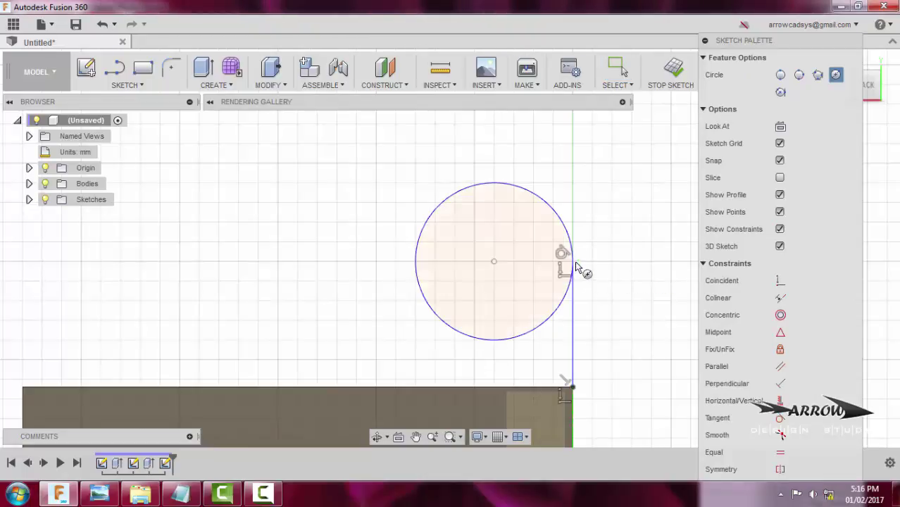
pyautogui.scroll(-2, 539, 305)
pyautogui.press('Escape')
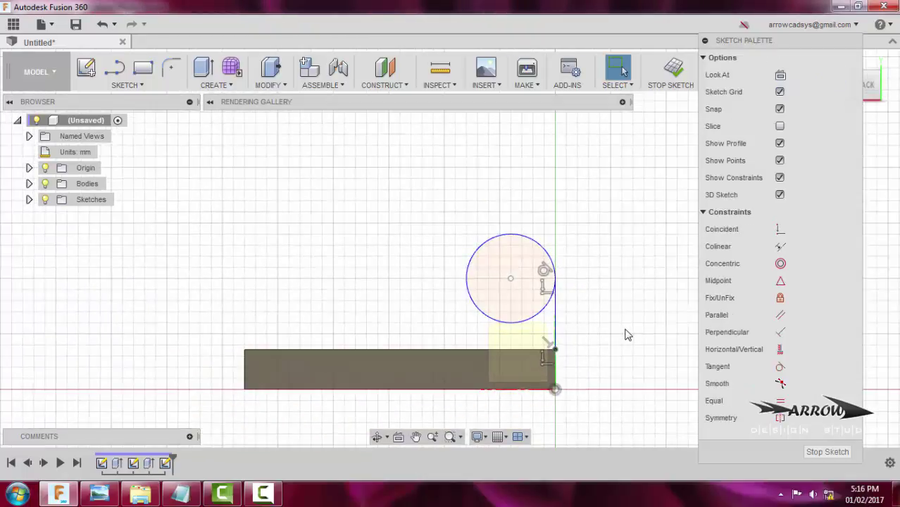
# - Draw a larger circle centered about 67 mm above the plate's top edge and 45 mm from its left end
pyautogui.scroll(-2, 490, 294)
pyautogui.press('c')
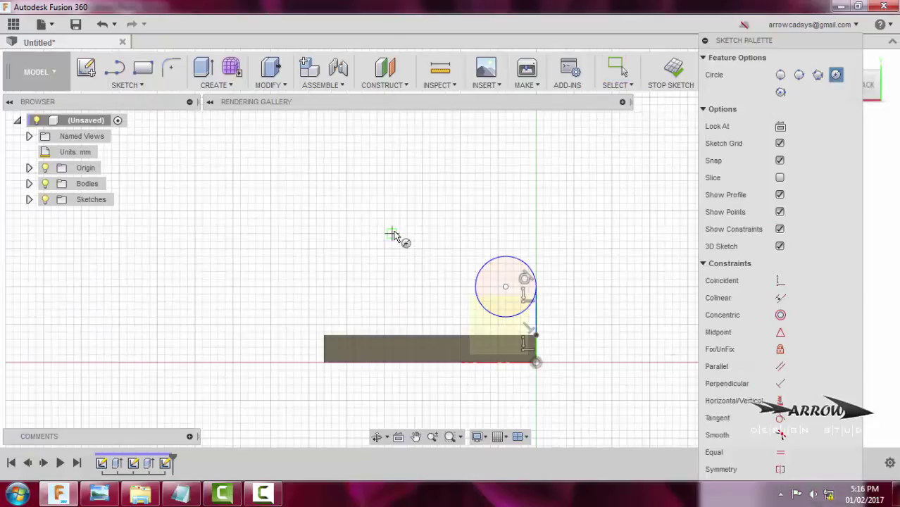
pyautogui.scroll(2, 393, 234)
pyautogui.click(392, 234)
pyautogui.click(392, 298)
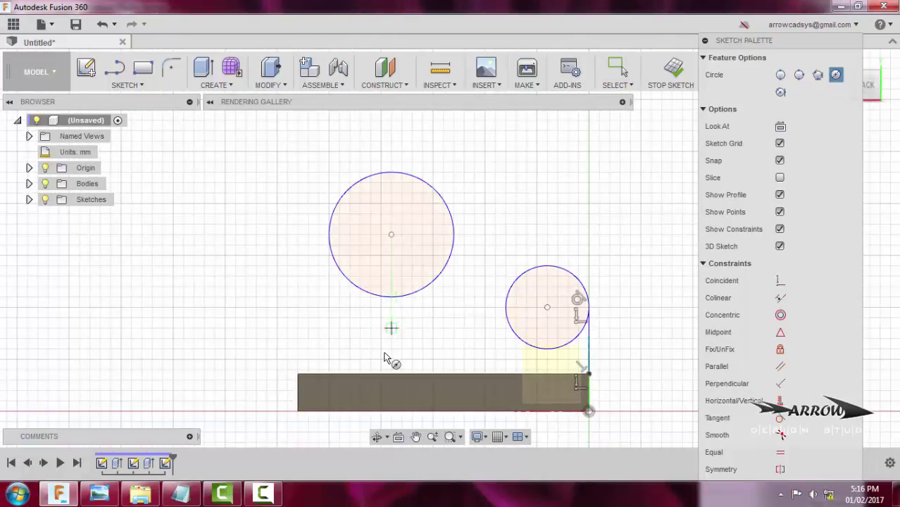
pyautogui.press('Escape')
# - Check the small boss height in the bracket drawing and dimension the smaller circle's center 38 mm above the plate's top edge
pyautogui.hotkey('alt', 'Tab')
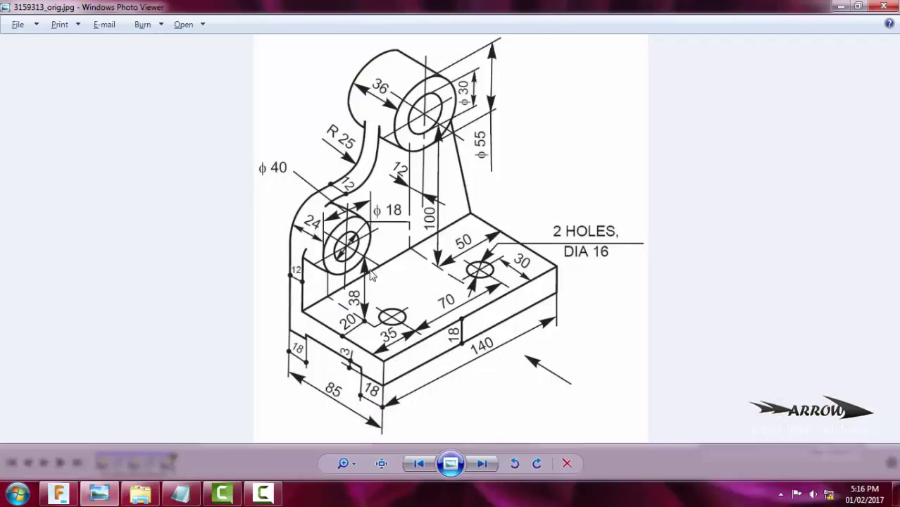
pyautogui.hotkey('alt', 'Tab')
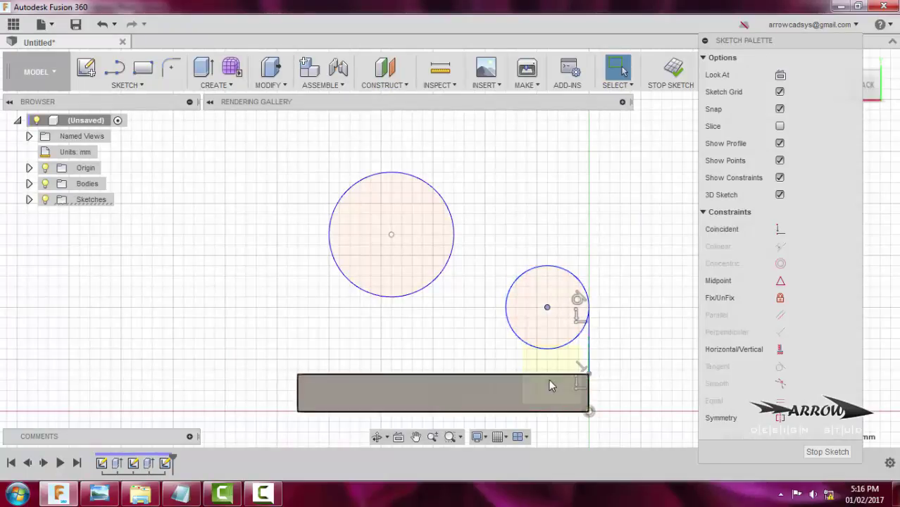
pyautogui.click(553, 378)
pyautogui.press('d')
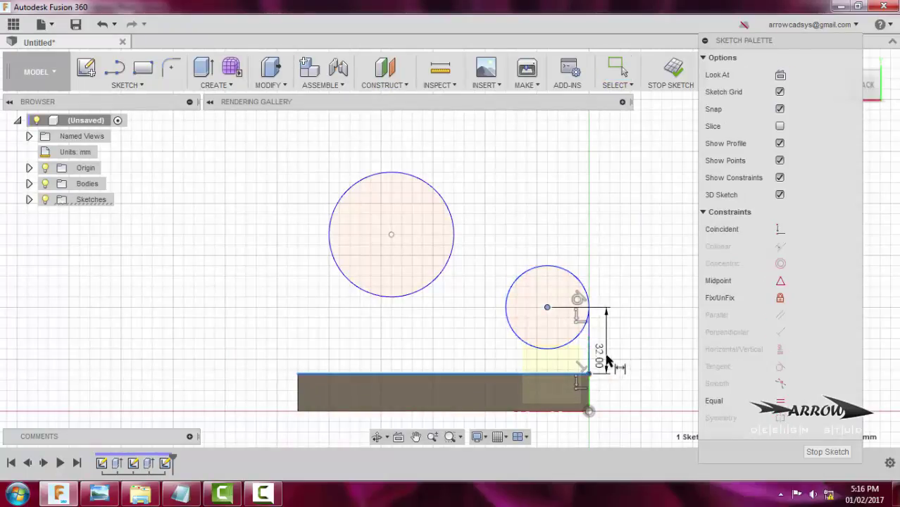
pyautogui.click(620, 364)
pyautogui.write('38')
pyautogui.press('Return')
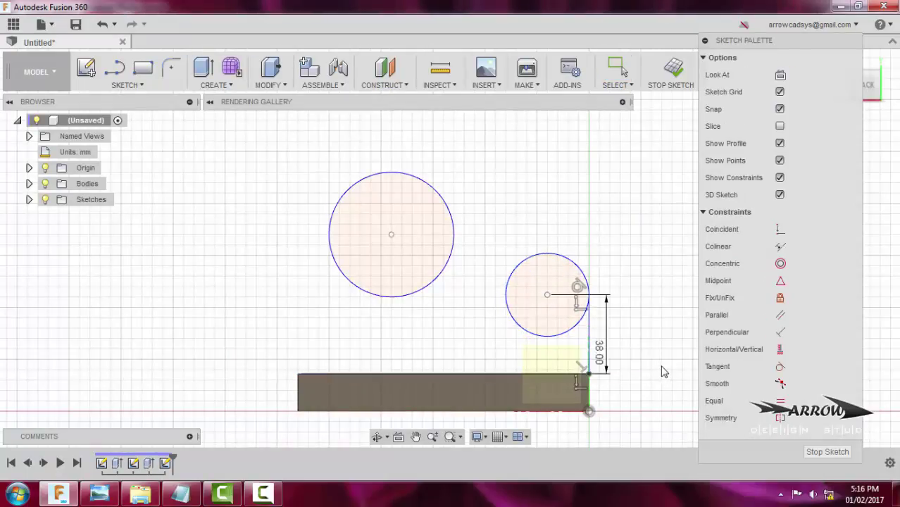
# - Check the large boss height in the bracket drawing and dimension the larger circle's center 100 mm above the plate's top edge
pyautogui.scroll(3, 631, 362)
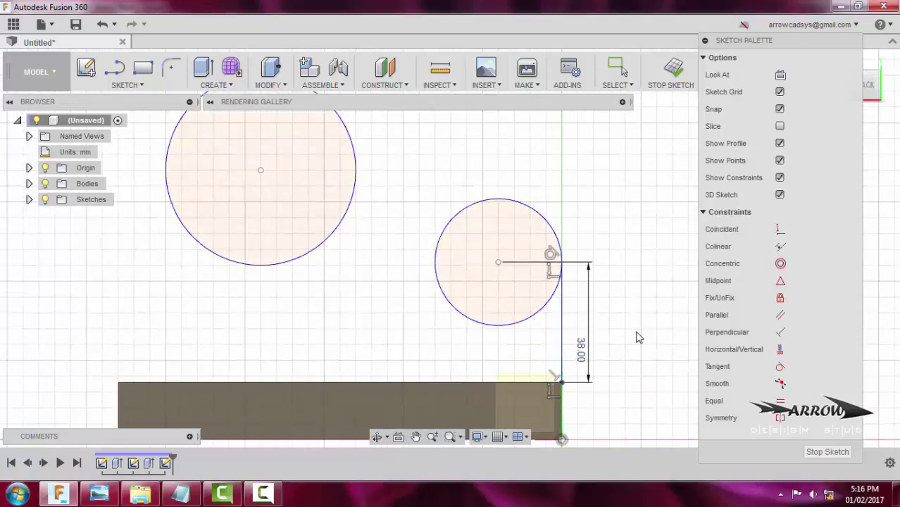
pyautogui.scroll(-1, 636, 337)
pyautogui.scroll(-1, 368, 280)
pyautogui.click(336, 221)
pyautogui.click(327, 352)
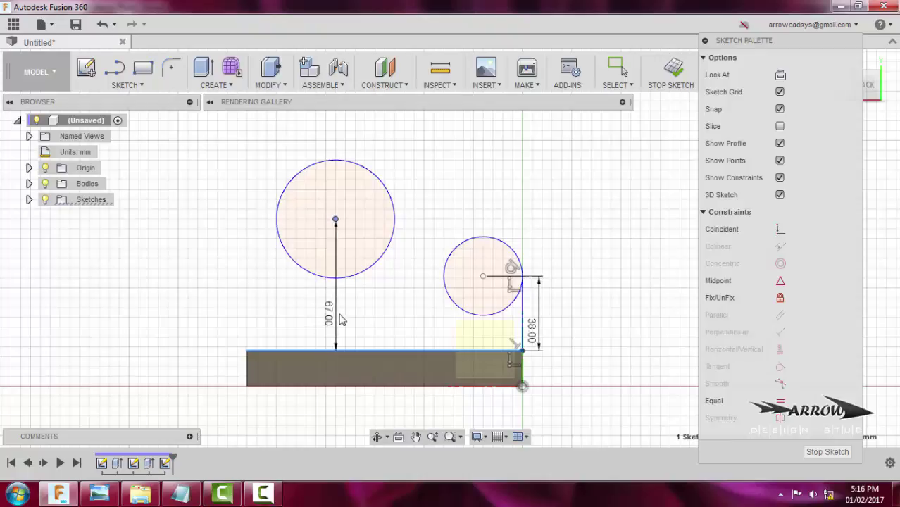
pyautogui.click(342, 317)
pyautogui.hotkey('alt', 'Tab')
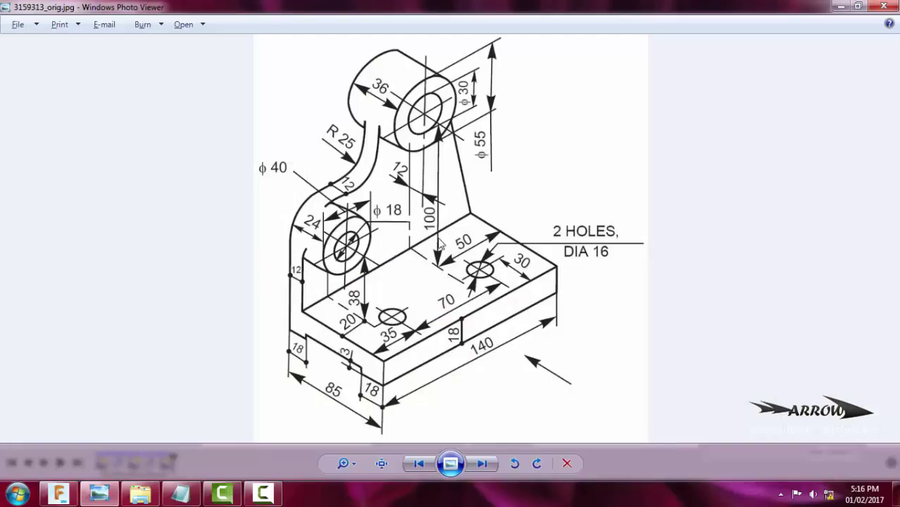
pyautogui.hotkey('alt', 'Tab')
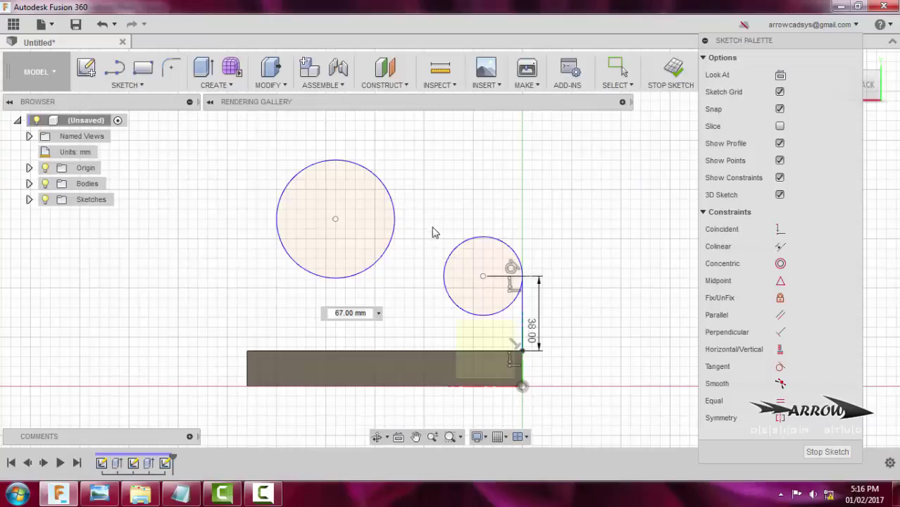
pyautogui.click(372, 314)
pyautogui.write('100')
pyautogui.press('Return')
# - Dimension the larger circle's center 50 mm from the plate's left edge
pyautogui.click(336, 154)
pyautogui.click(246, 374)
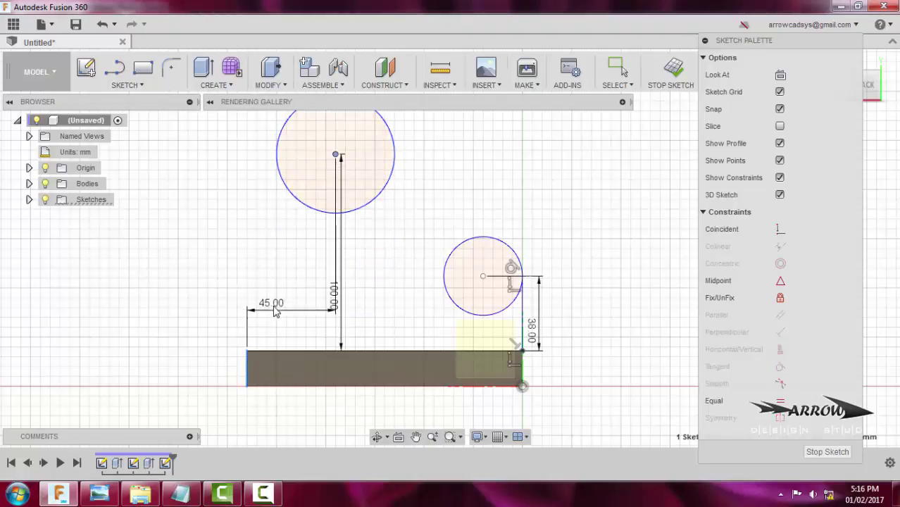
pyautogui.click(299, 325)
pyautogui.press('Return')
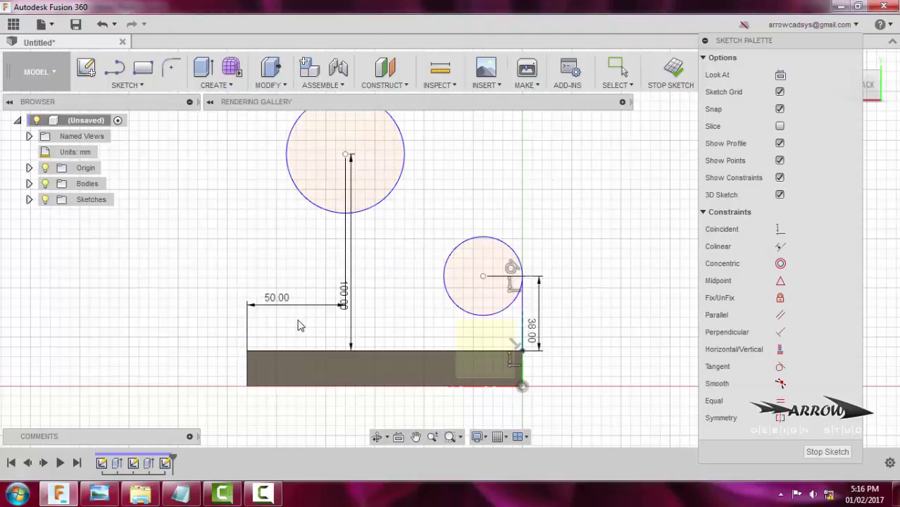
# - Check the bracket drawing and draw a slanted line from the plate's top-left corner to the larger circle's left side, tangent to it
pyautogui.hotkey('alt', 'Tab')
pyautogui.hotkey('alt', 'Tab')
pyautogui.scroll(-3, 469, 243)
pyautogui.scroll(3, 462, 232)
pyautogui.scroll(-2, 406, 305)
pyautogui.press('l')
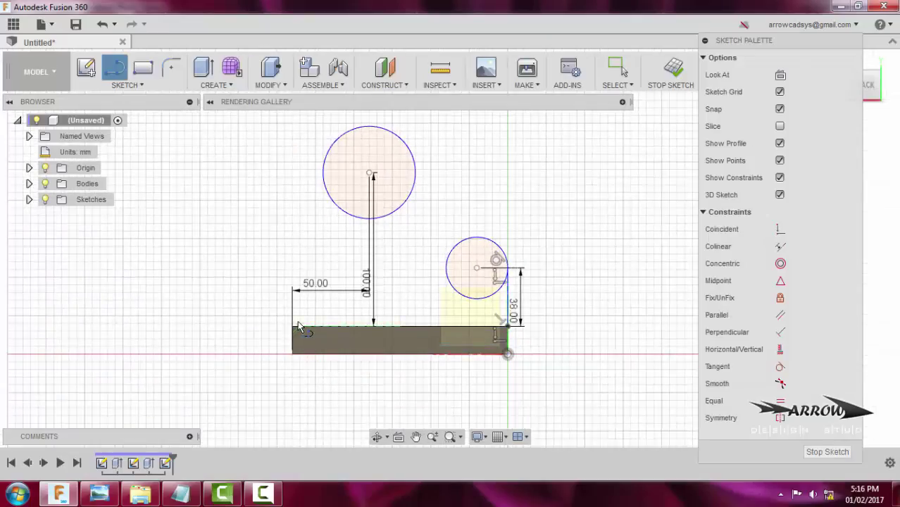
pyautogui.click(293, 326)
pyautogui.click(322, 169)
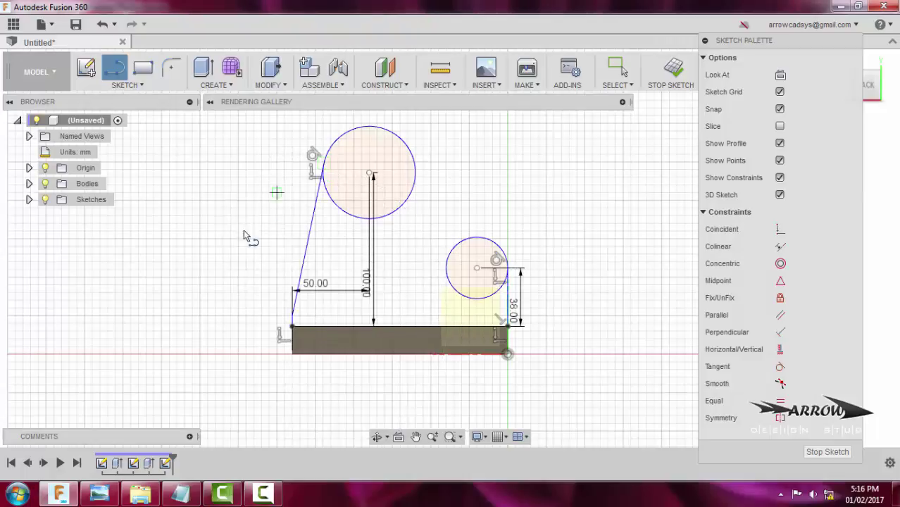
# - Draw a vertical line about 73 mm long downward from the larger circle's right side
pyautogui.click(371, 174)
pyautogui.click(416, 174)
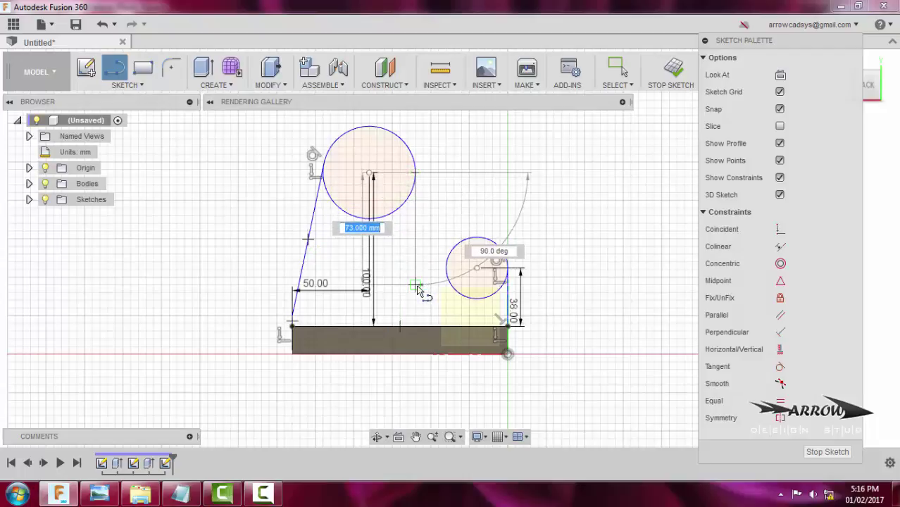
pyautogui.click(417, 288)
pyautogui.press('Escape')
# - Draw a horizontal line about 40 mm long from the top of the smaller circle to the vertical line
pyautogui.scroll(2, 473, 268)
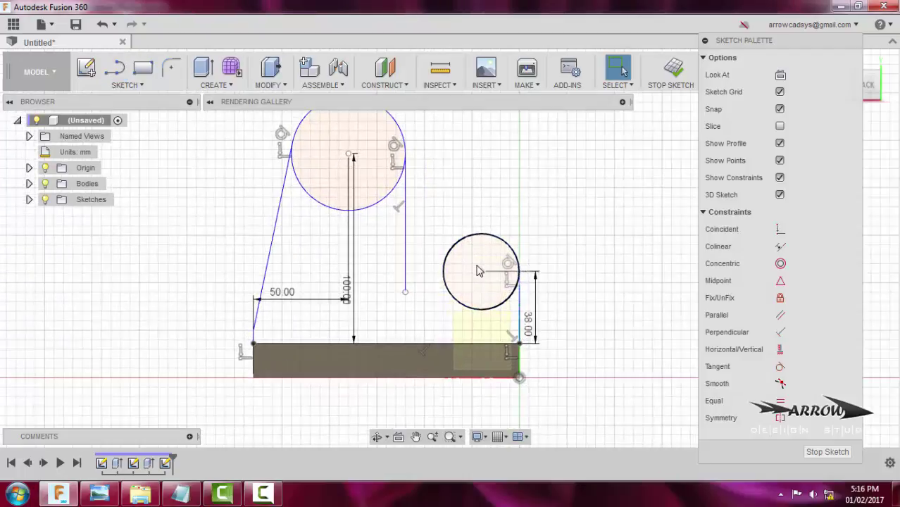
pyautogui.press('l')
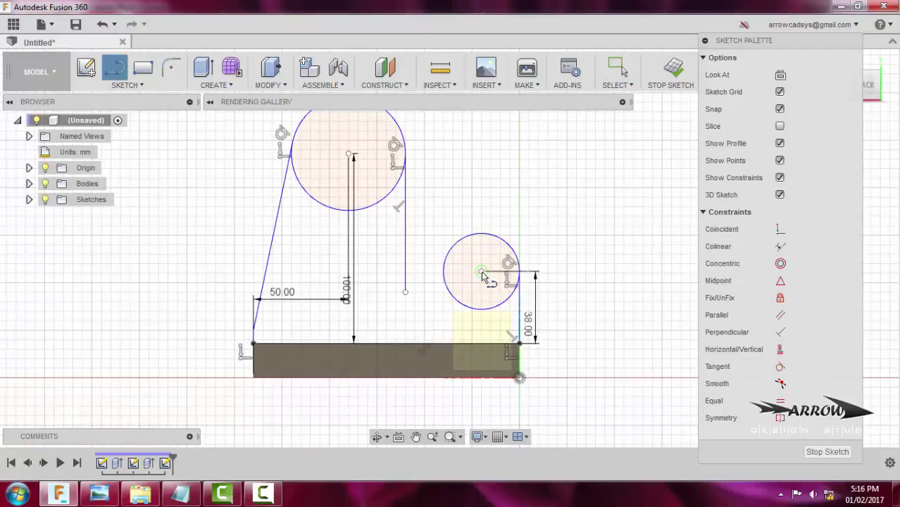
pyautogui.click(481, 233)
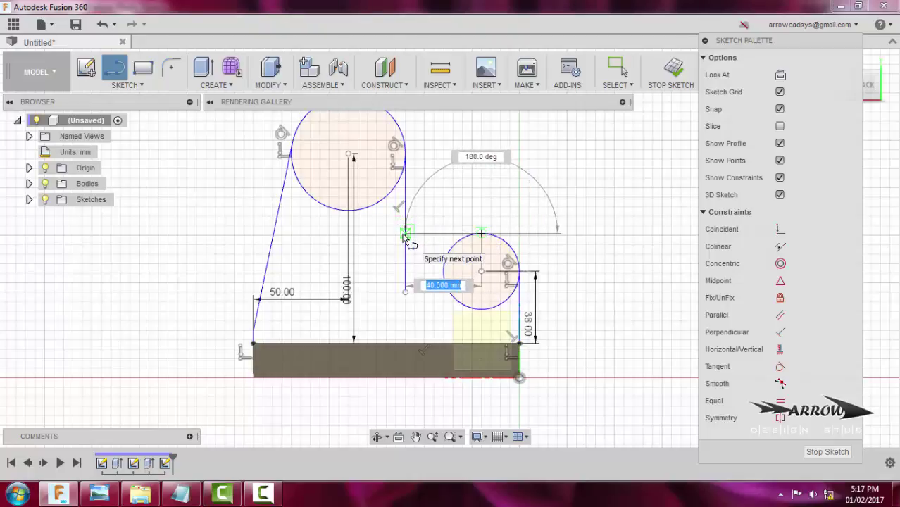
pyautogui.click(404, 233)
pyautogui.press('Escape')
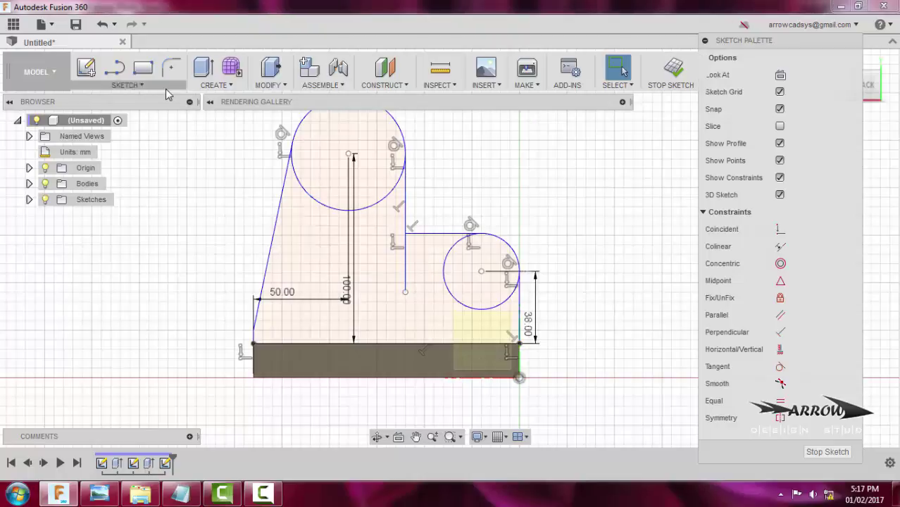
# - Trim the part of the vertical line that extends below the horizontal line
pyautogui.click(130, 84)
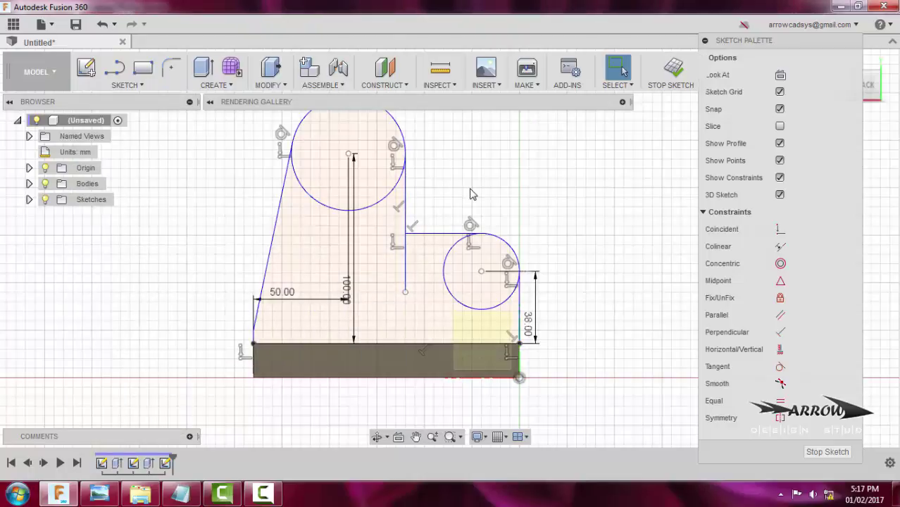
pyautogui.press('t')
pyautogui.click(406, 272)
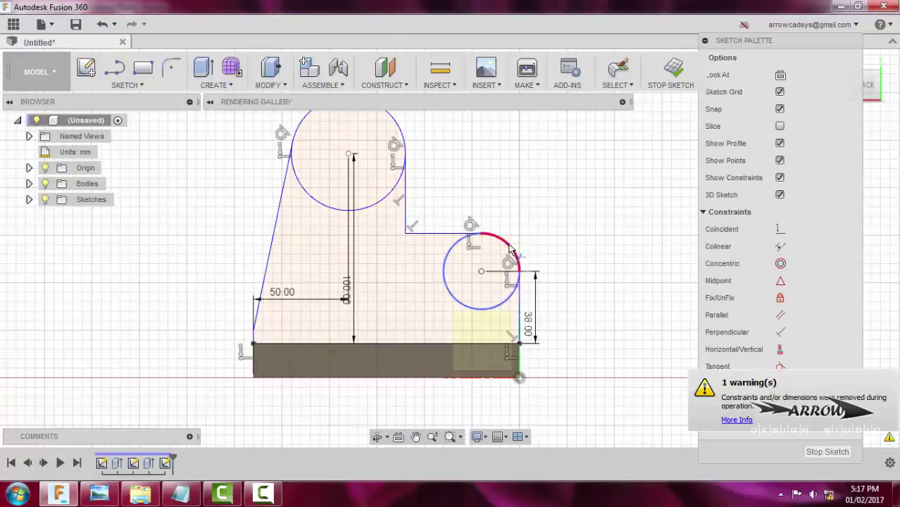
pyautogui.scroll(-2, 542, 266)
pyautogui.scroll(3, 518, 262)
pyautogui.press('Escape')
# - Try to make the slanted line's lower endpoint coincident with the plate's top-left corner
pyautogui.scroll(2, 443, 318)
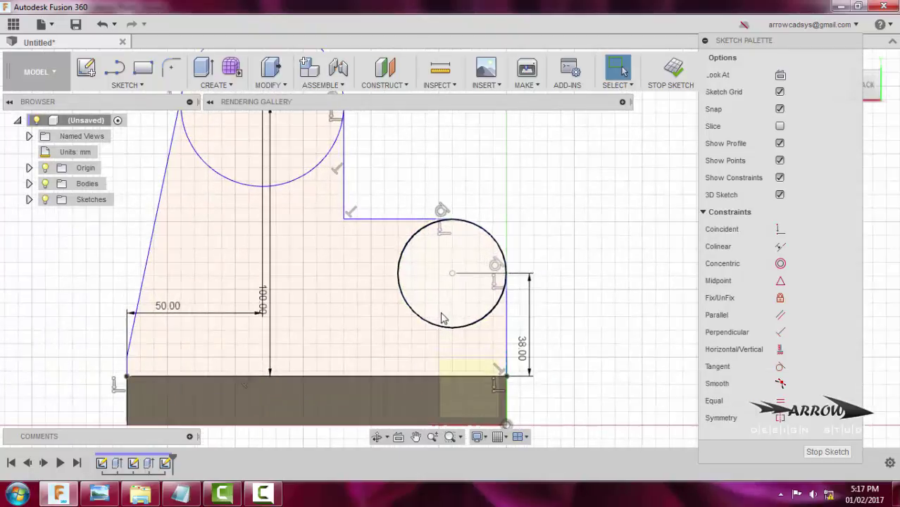
pyautogui.hotkey('alt', 'Tab')
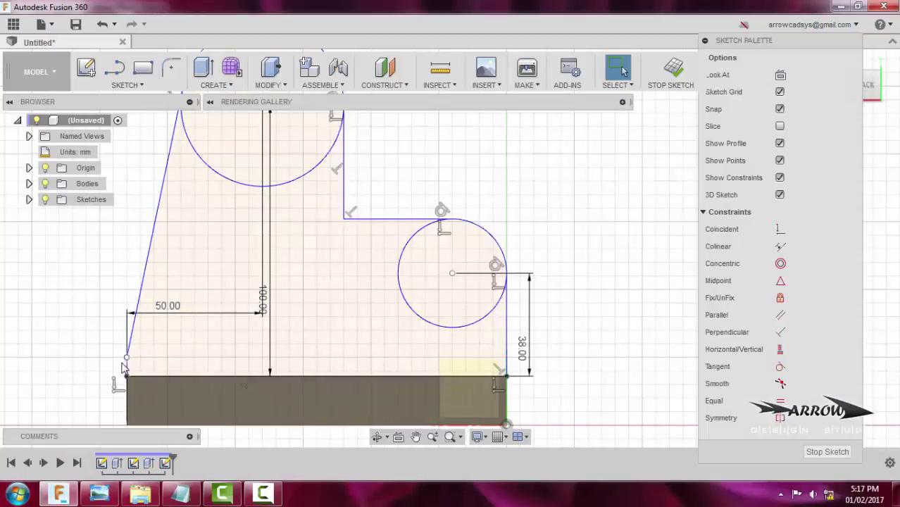
pyautogui.click(127, 357)
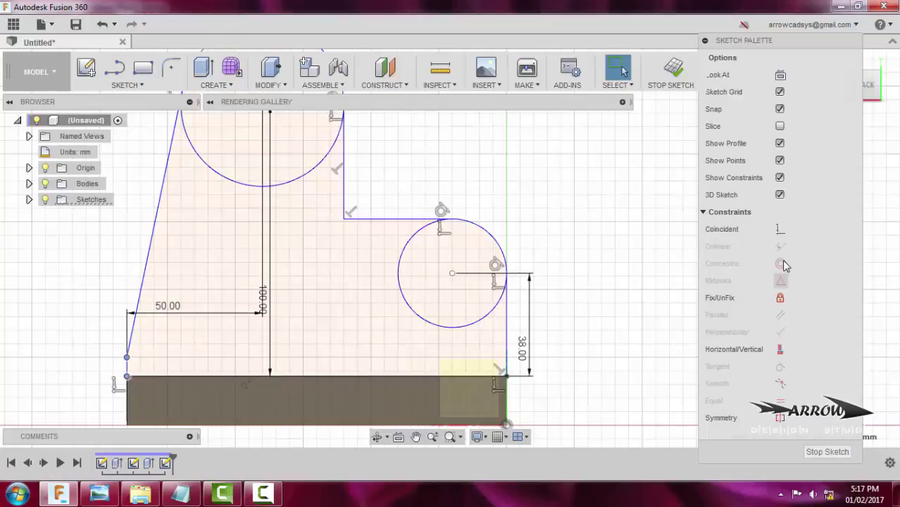
pyautogui.click(779, 229)
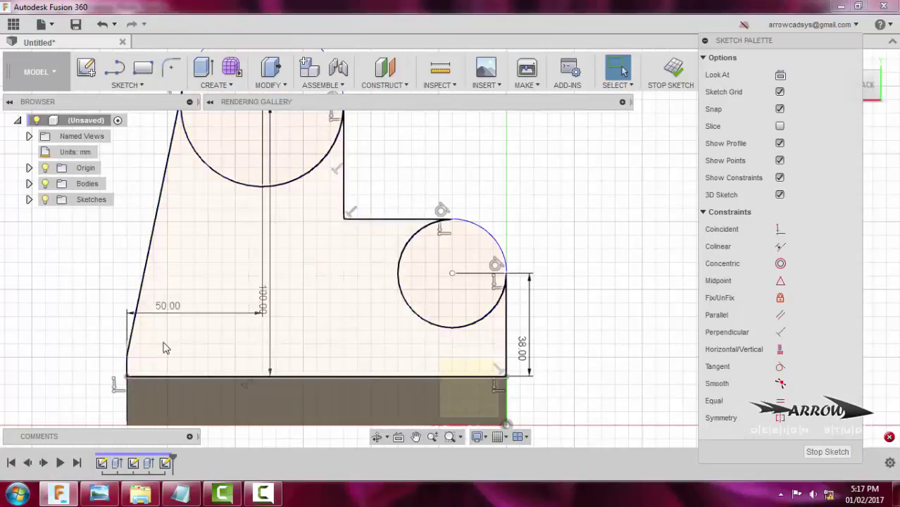
pyautogui.click(128, 358)
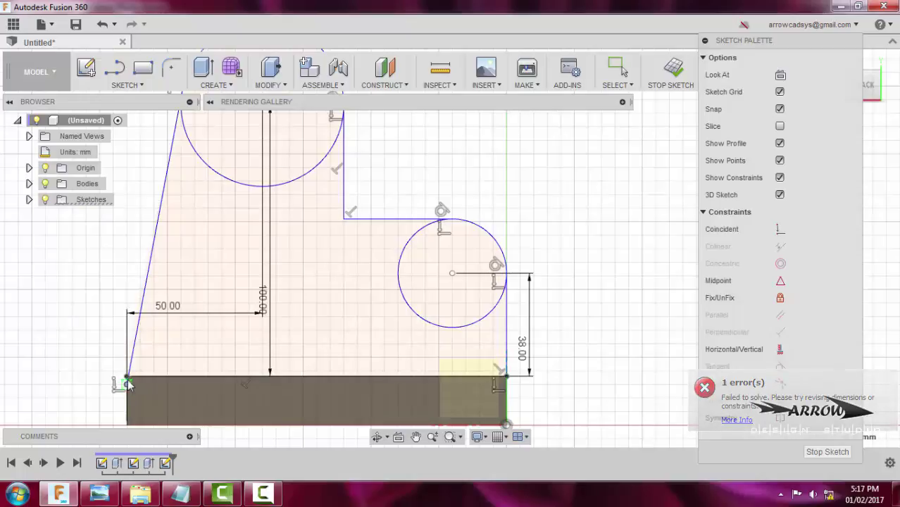
# - Delete the short leftover segment at the plate's top-left corner and move the slanted line's lower endpoint onto that corner
pyautogui.moveTo(127, 376)
pyautogui.mouseDown()
pyautogui.moveTo(151, 367)
pyautogui.moveTo(141, 382)
pyautogui.mouseUp()
pyautogui.click(136, 356)
pyautogui.press('Delete')
pyautogui.moveTo(136, 345); pyautogui.dragTo(127, 376)
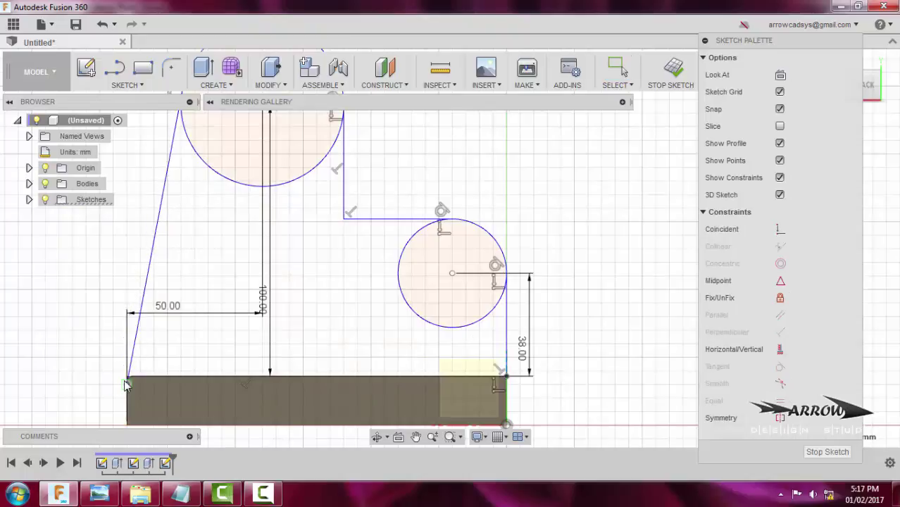
# - Check the large bore size in the bracket drawing and draw a 30 mm diameter circle concentric with the larger circle
pyautogui.scroll(-2, 127, 375)
pyautogui.scroll(2, 162, 231)
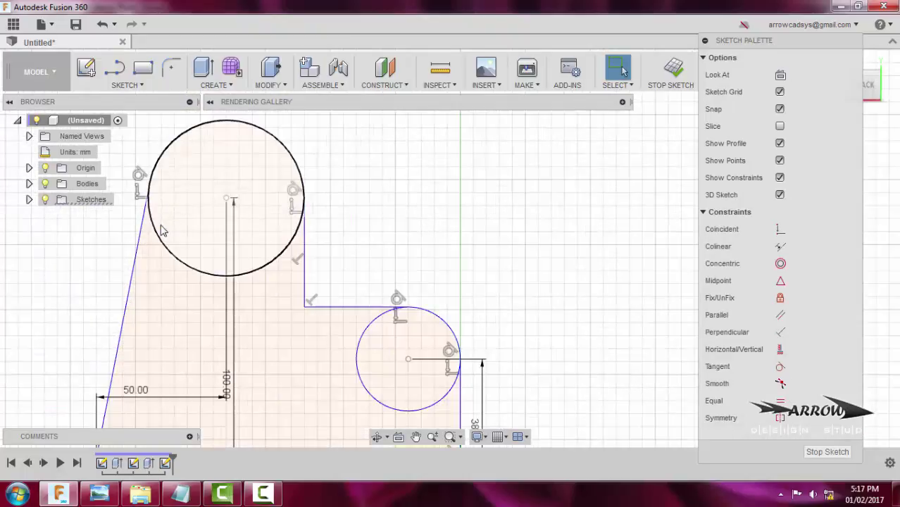
pyautogui.press('c')
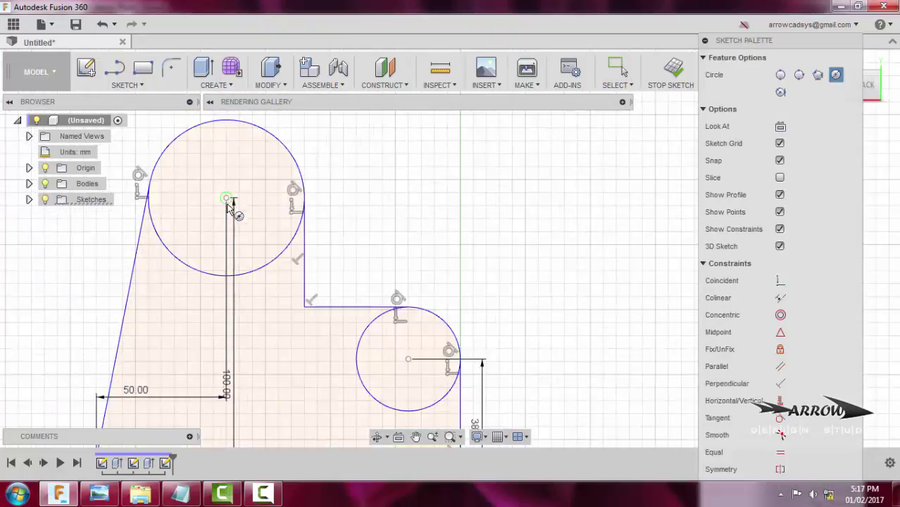
pyautogui.click(230, 200)
pyautogui.click(106, 497)
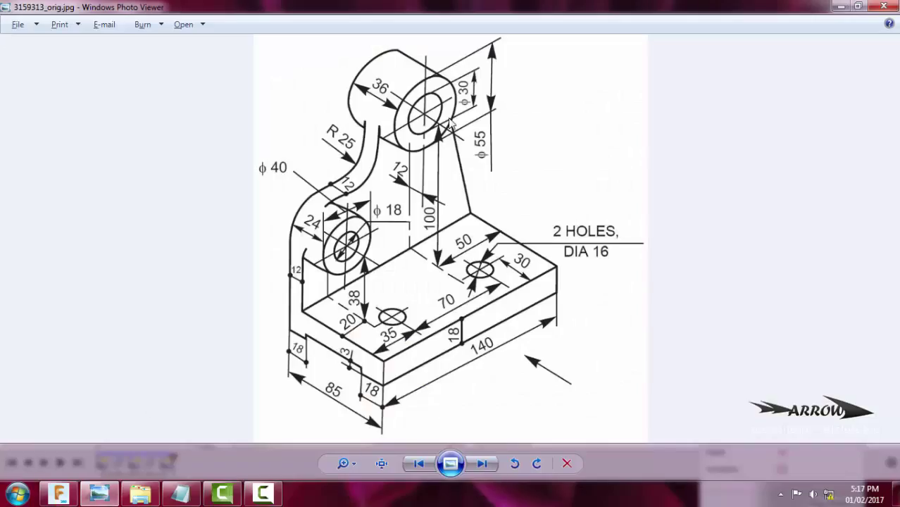
pyautogui.hotkey('alt', 'Tab')
pyautogui.write('40')
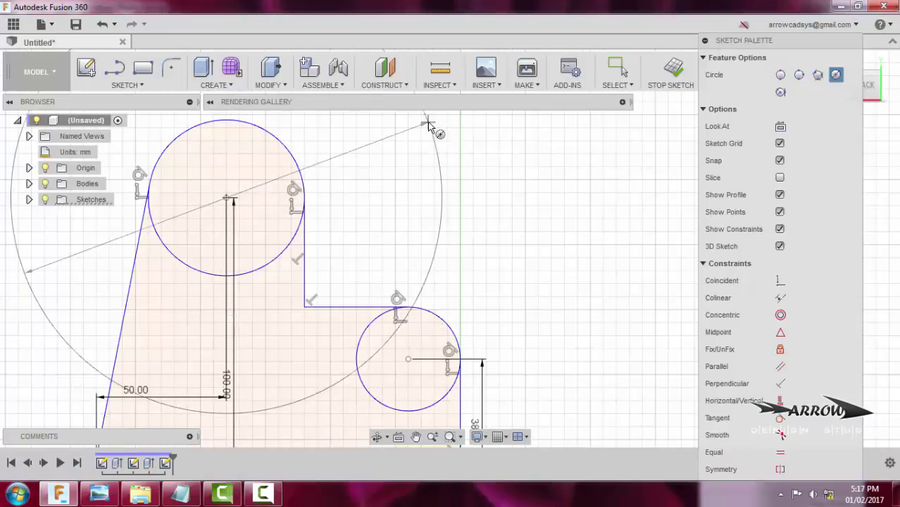
pyautogui.press('Return')
# - Check the small bore size in the bracket drawing and draw an 18 mm diameter circle concentric with the smaller circle
pyautogui.hotkey('alt', 'Tab')
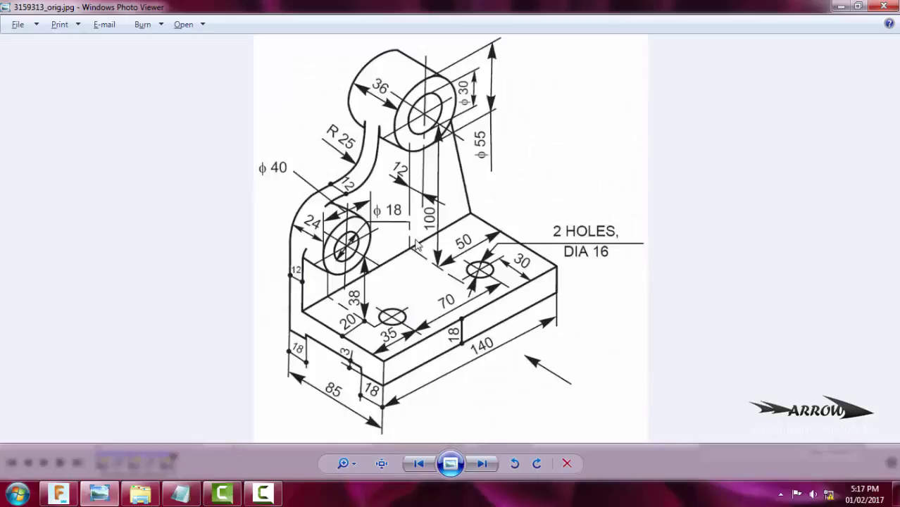
pyautogui.hotkey('alt', 'Tab')
pyautogui.press('c')
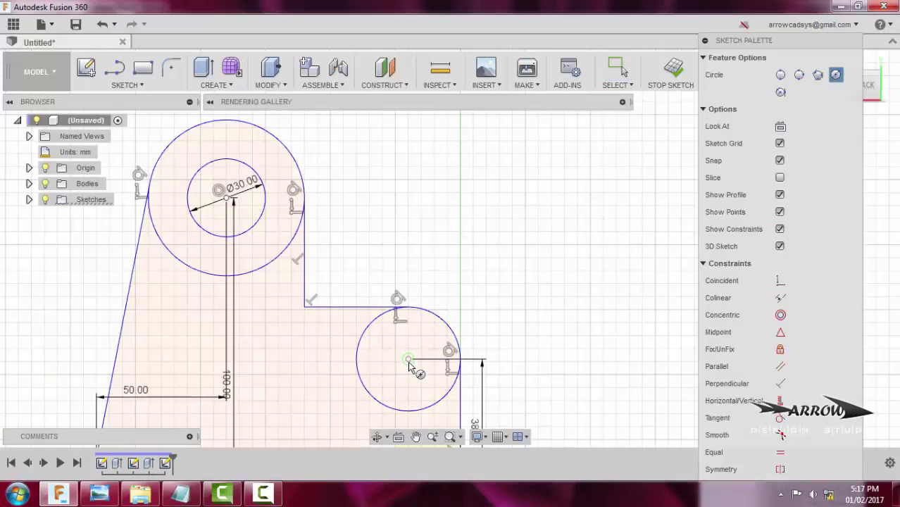
pyautogui.click(408, 360)
pyautogui.write('18')
pyautogui.press('Return')
pyautogui.press('Escape')
pyautogui.scroll(-3, 545, 326)
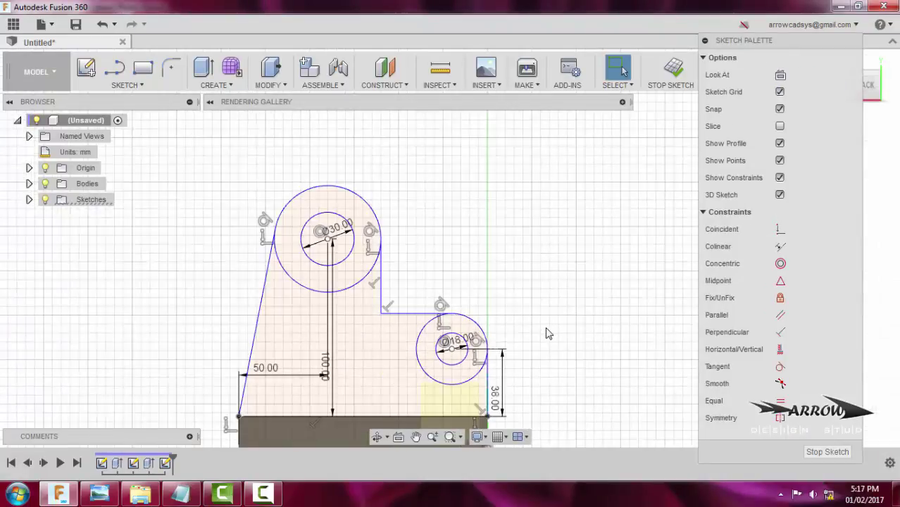
# - Finish the sketch and extrude the upright's web profile, excluding both circles, 12 mm toward the plate's front
pyautogui.keyDown('shift'); pyautogui.moveTo(553, 333); pyautogui.dragTo(392, 374, button='middle'); pyautogui.keyUp('shift')
pyautogui.scroll(2, 429, 336)
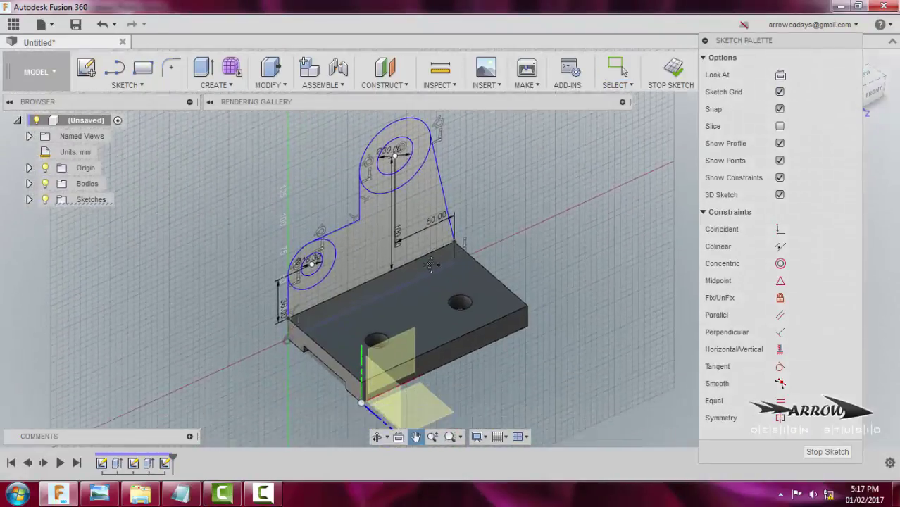
pyautogui.click(671, 70)
pyautogui.moveTo(653, 192)
pyautogui.keyDown('shift'); pyautogui.mouseDown(button='middle')
pyautogui.moveTo(653, 203)
pyautogui.moveTo(449, 263)
pyautogui.mouseUp(button='middle'); pyautogui.keyUp('shift')
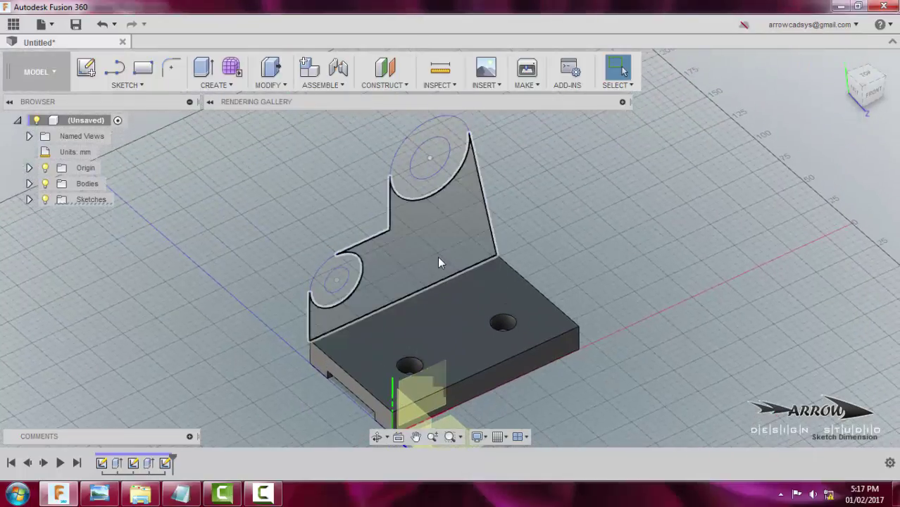
pyautogui.press('e')
pyautogui.click(413, 258)
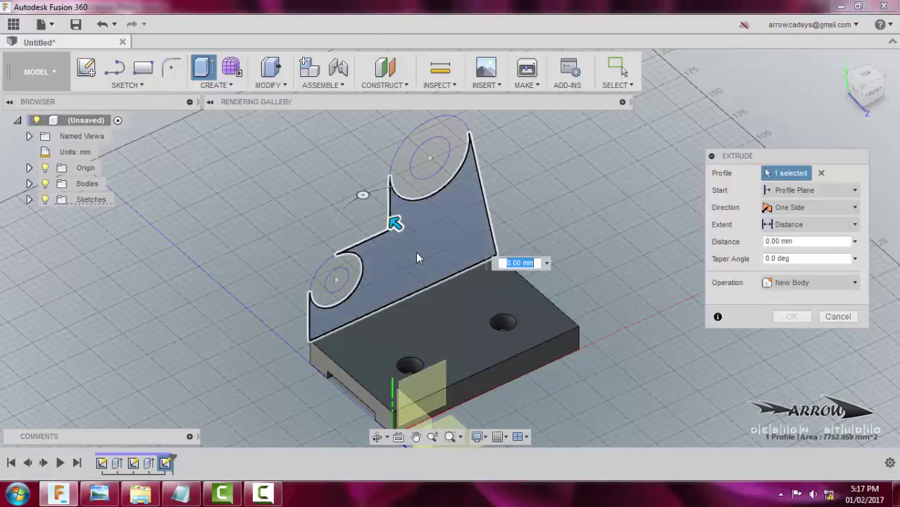
pyautogui.write('10')
pyautogui.press('Return')
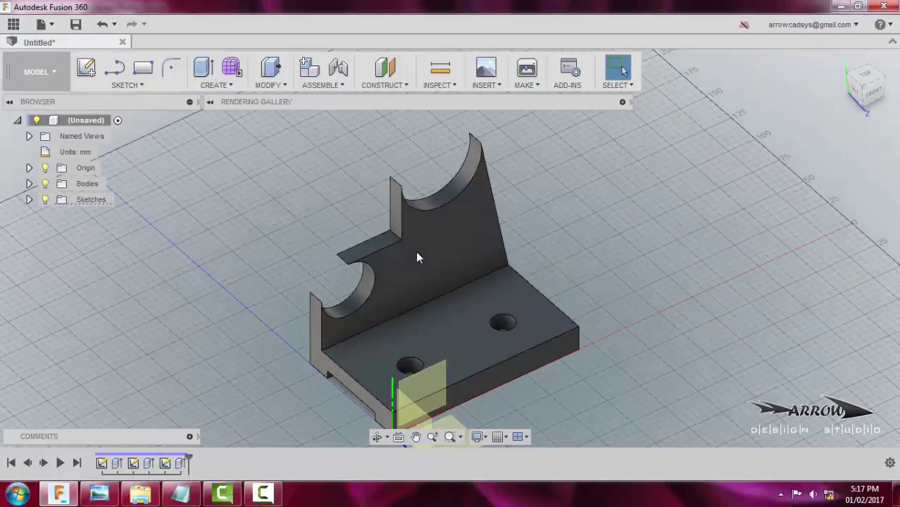
# - Make Sketch3 with the upright's profile visible again
pyautogui.rightClick(166, 464)
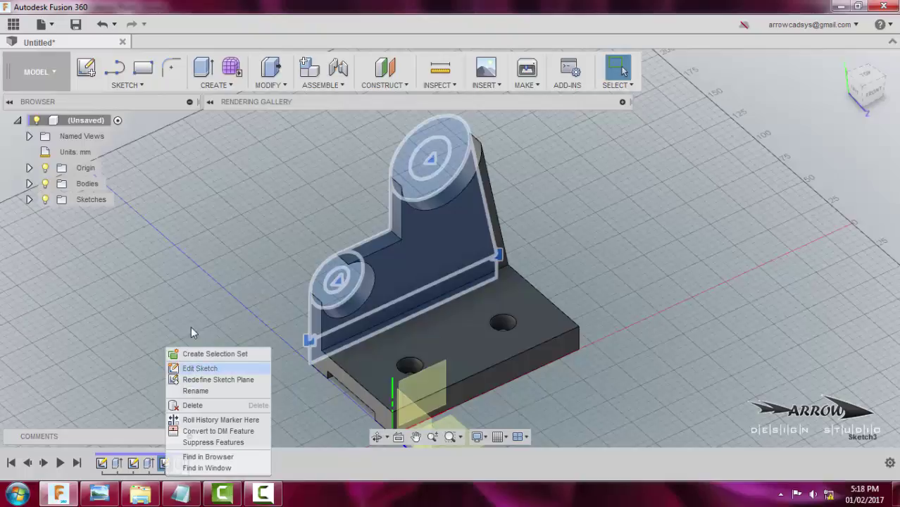
pyautogui.click(196, 369)
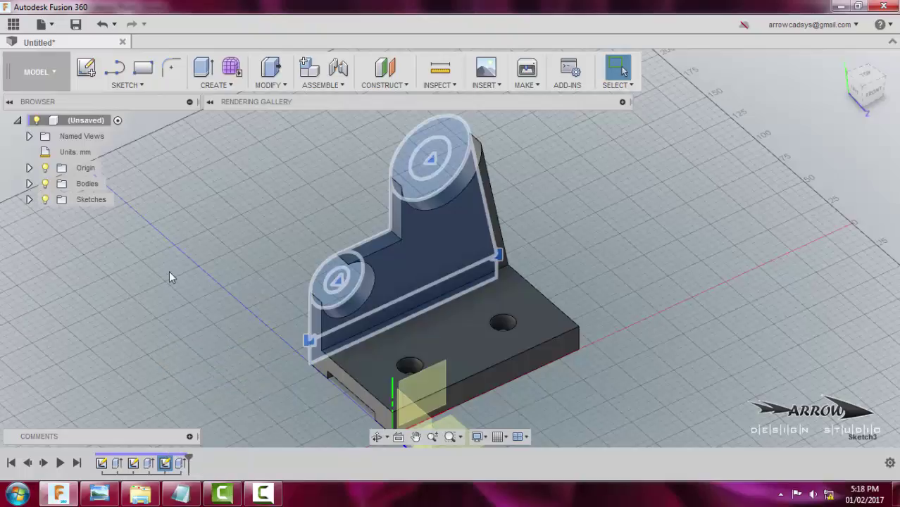
pyautogui.click(64, 204)
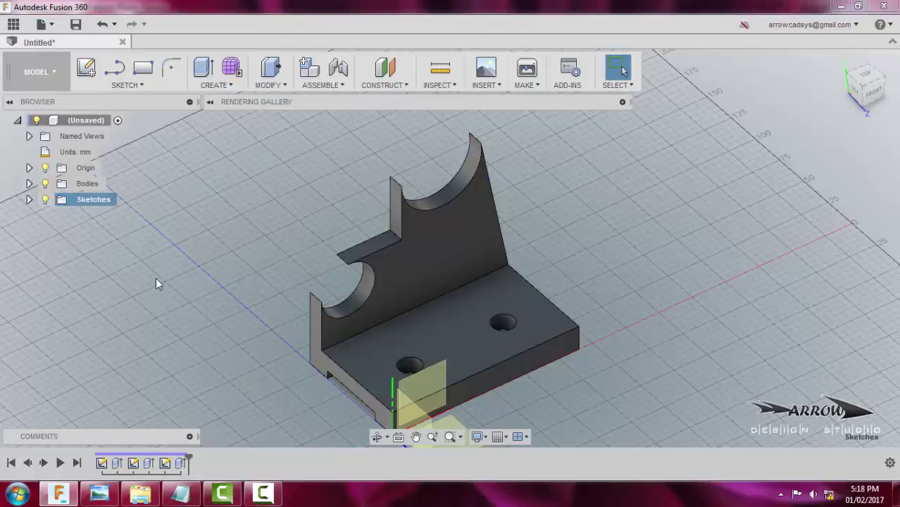
pyautogui.click(28, 200)
pyautogui.click(57, 247)
# - Extrude the ring around the 18 mm circle toward the plate's front as the small boss, and check the bracket drawing
pyautogui.click(334, 302)
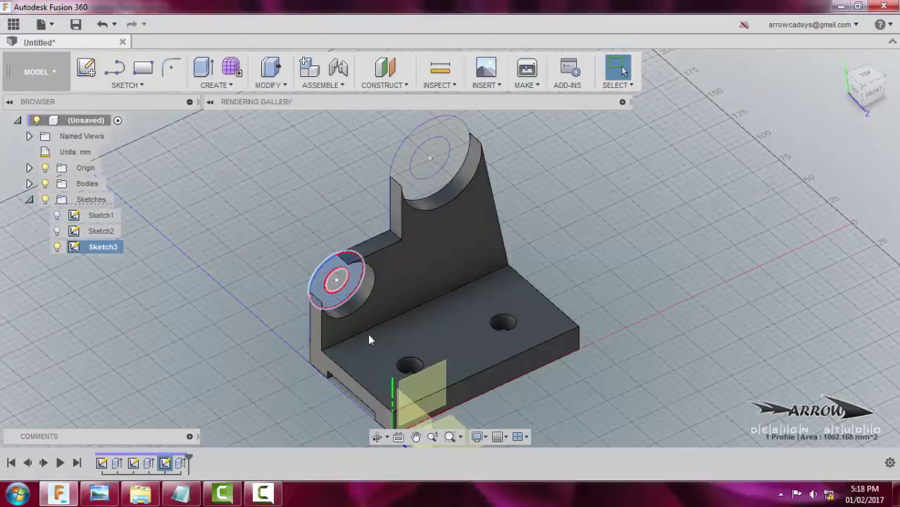
pyautogui.scroll(2, 376, 344)
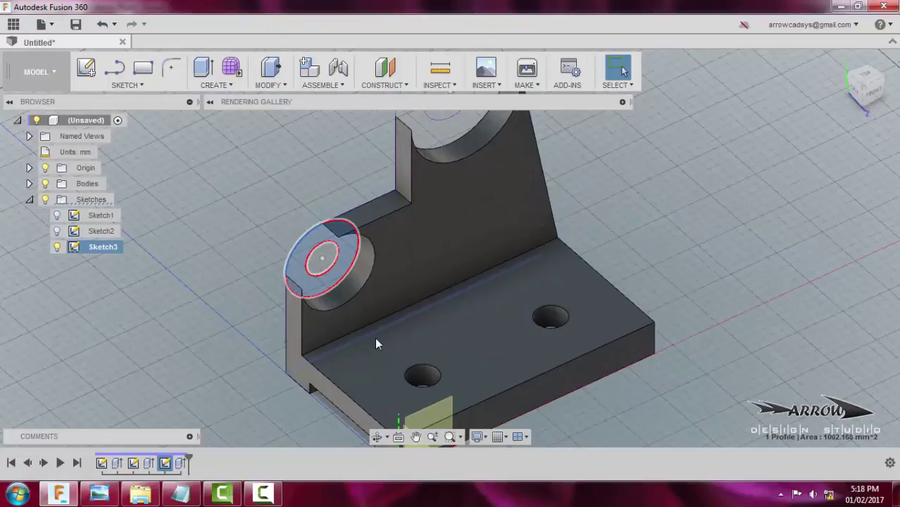
pyautogui.press('e')
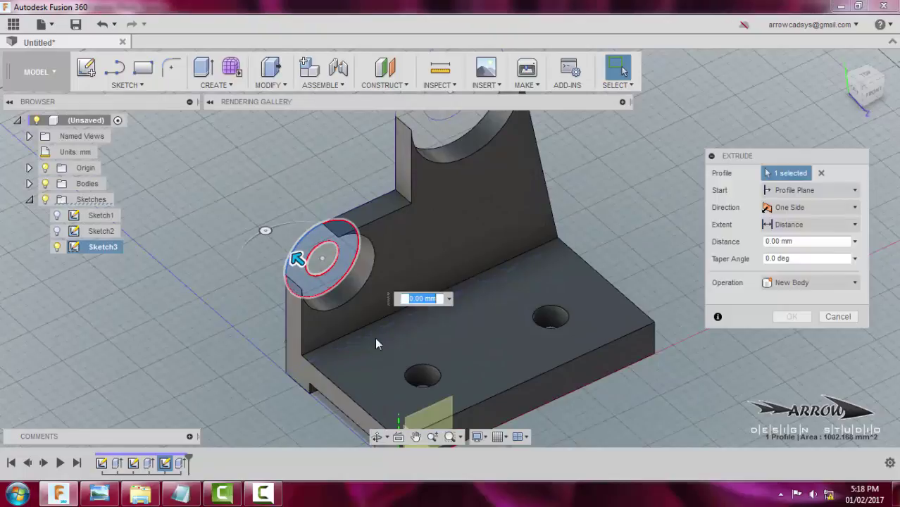
pyautogui.press('Escape')
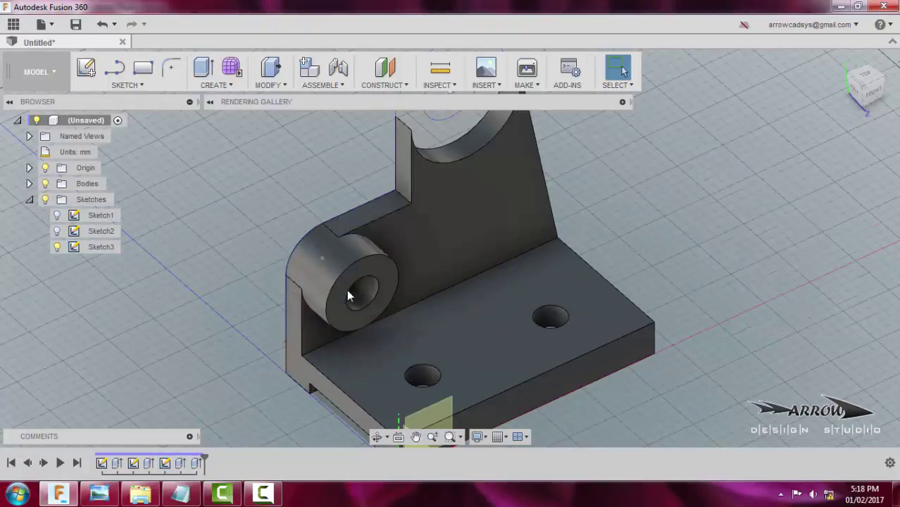
pyautogui.hotkey('alt', 'Tab')
pyautogui.hotkey('alt', 'Tab')
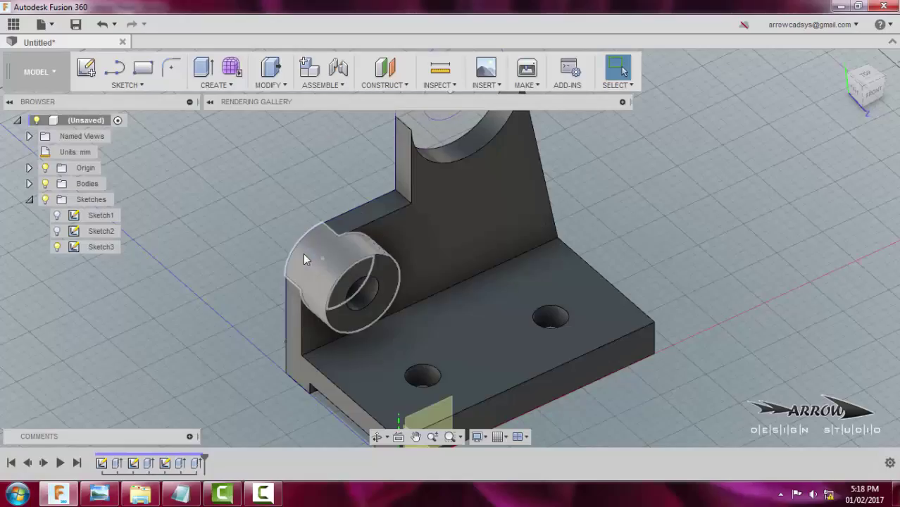
pyautogui.keyDown('shift'); pyautogui.moveTo(212, 437); pyautogui.dragTo(240, 394, button='middle'); pyautogui.keyUp('shift')
pyautogui.keyDown('shift'); pyautogui.moveTo(273, 281); pyautogui.dragTo(371, 268, button='middle'); pyautogui.keyUp('shift')
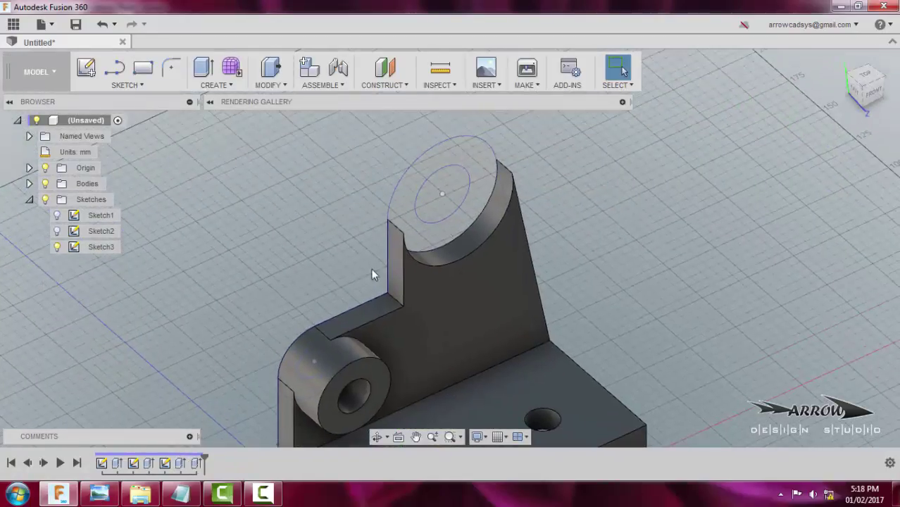
# - Start extruding the ring around the large bore at the upright's top and check the boss length in the bracket drawing
pyautogui.click(449, 236)
pyautogui.press('e')
pyautogui.hotkey('alt', 'Tab')
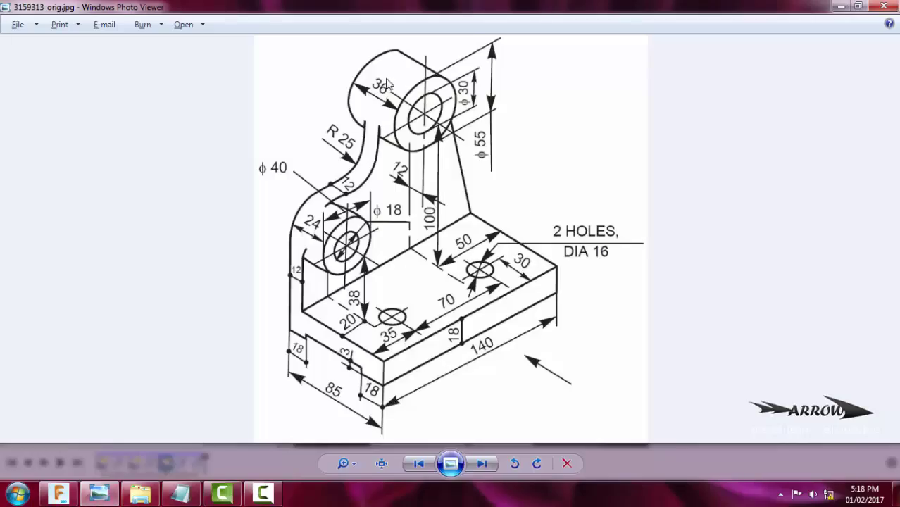
pyautogui.hotkey('alt', 'Tab')
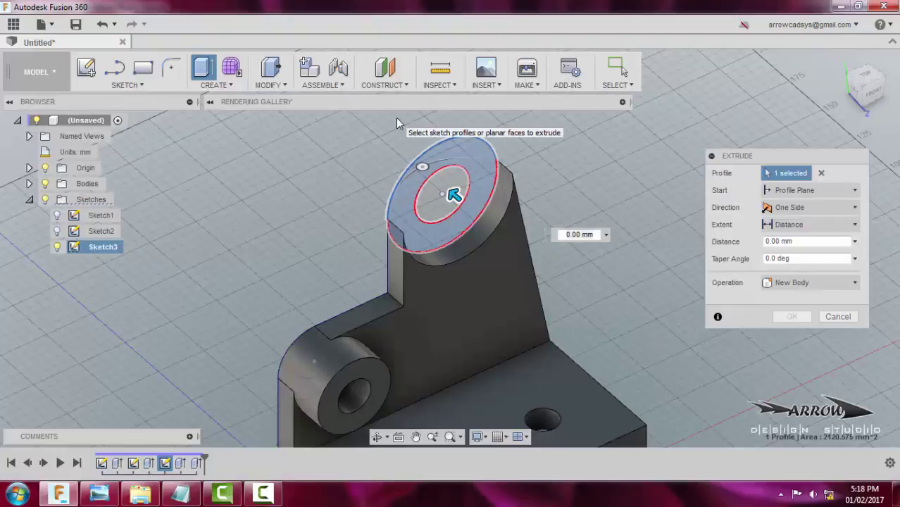
pyautogui.moveTo(761, 156); pyautogui.dragTo(658, 147)
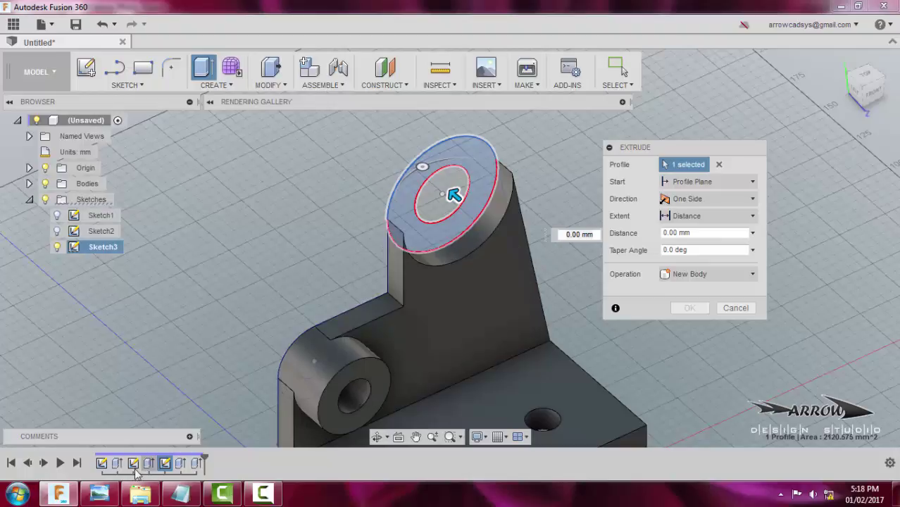
pyautogui.rightClick(99, 492)
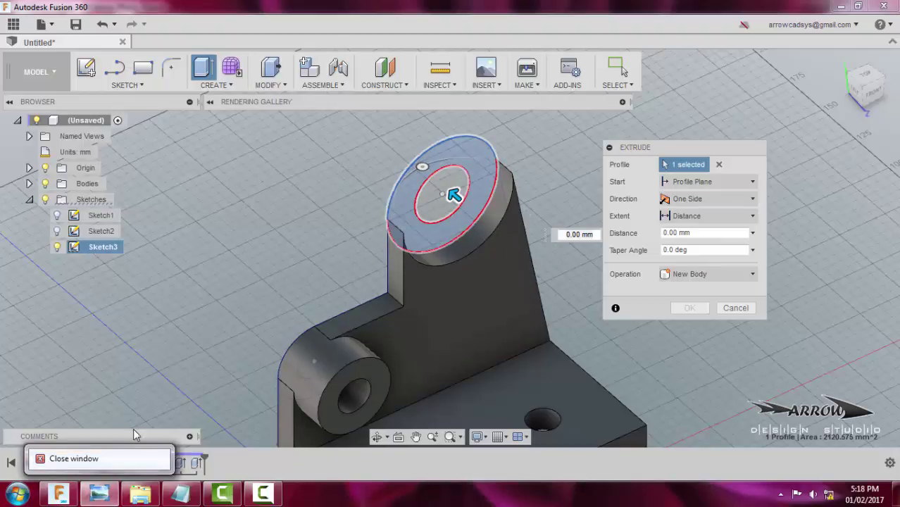
pyautogui.click(99, 493)
pyautogui.click(99, 493)
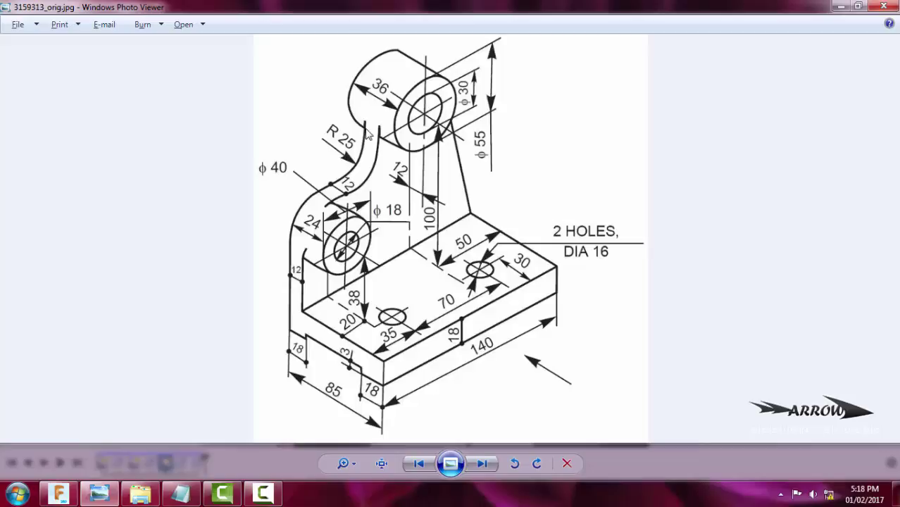
pyautogui.click(59, 493)
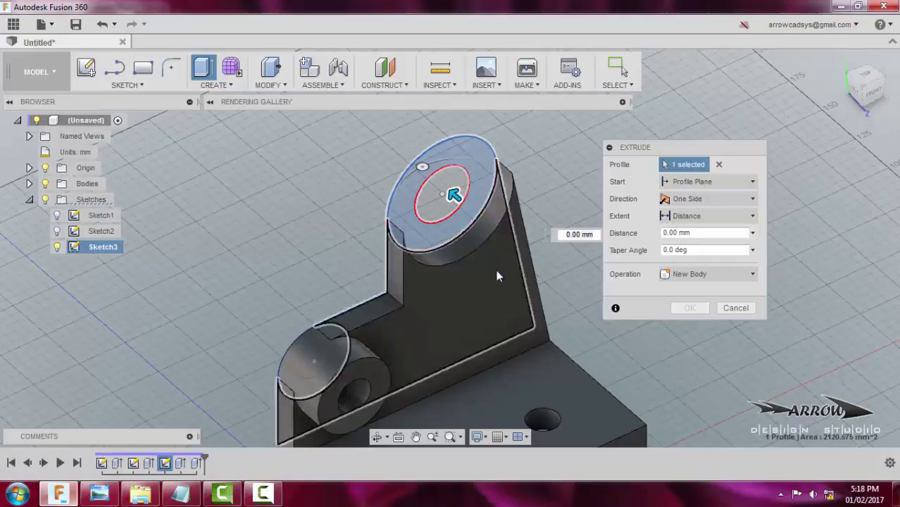
# - Extrude the large ring on two sides, 12 mm toward the back and 24 mm toward the plate's front, joined to the bracket
pyautogui.click(674, 200)
pyautogui.click(685, 235)
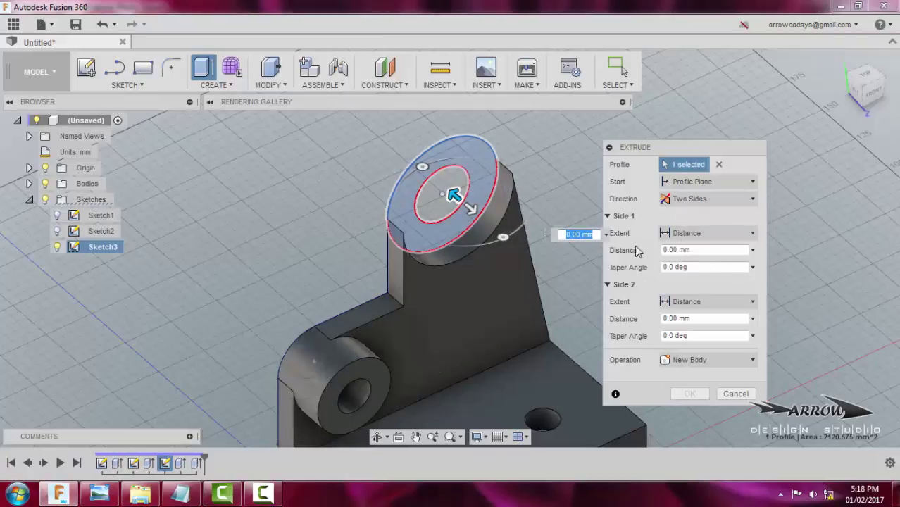
pyautogui.write('24')
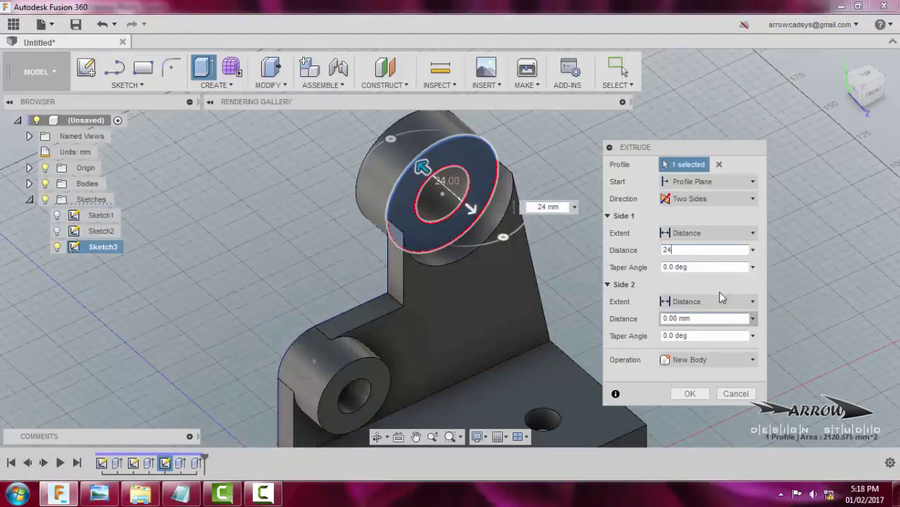
pyautogui.click(704, 250)
pyautogui.write('12')
pyautogui.press('Tab')
pyautogui.write('24')
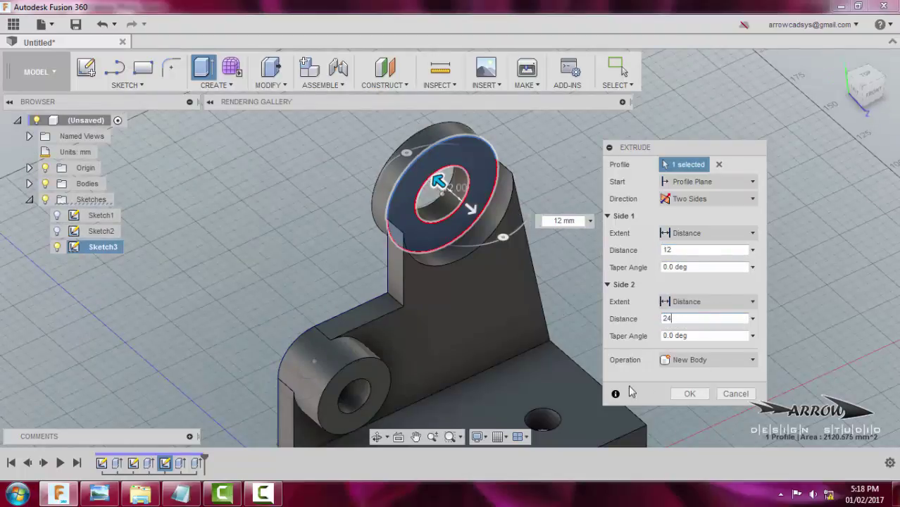
pyautogui.click(708, 360)
pyautogui.click(708, 378)
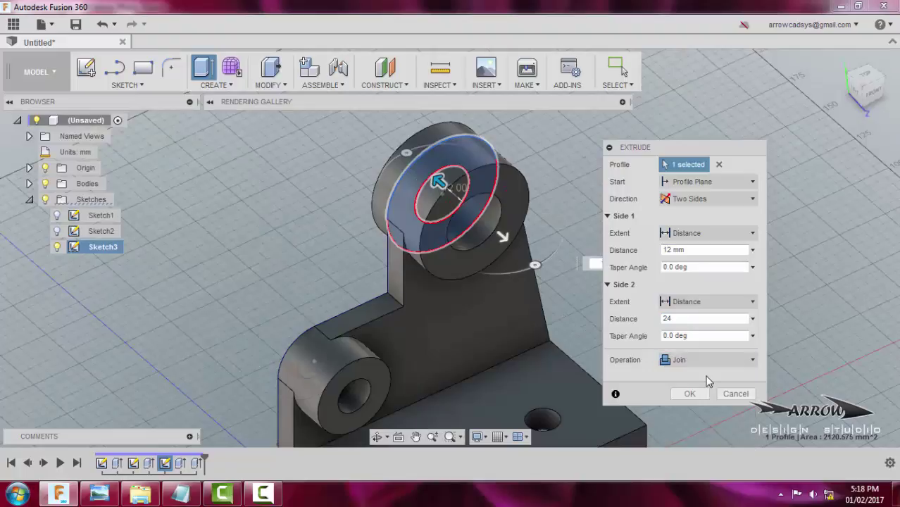
pyautogui.click(696, 395)
# - Check the corner radius in the bracket drawing and fillet the upright's inner corner edge between the two bosses with a 25 mm radius
pyautogui.scroll(-4, 698, 296)
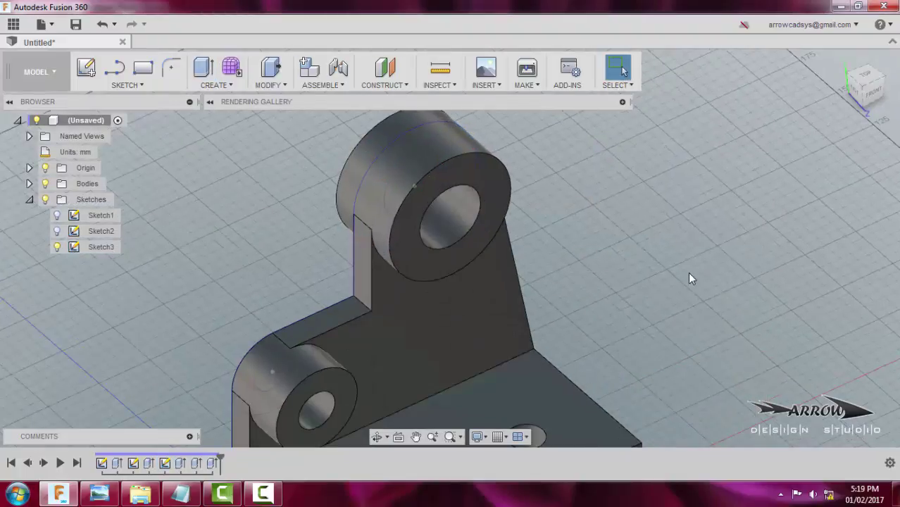
pyautogui.hotkey('alt', 'Tab')
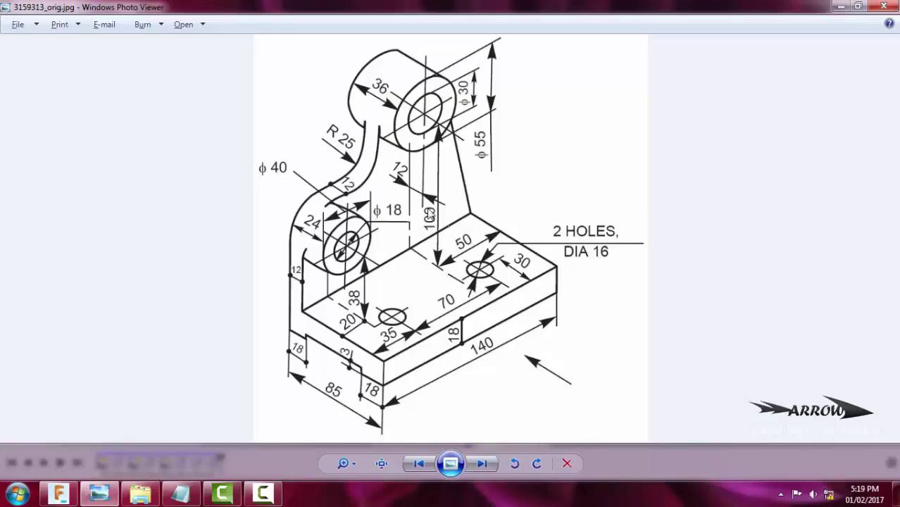
pyautogui.hotkey('alt', 'Tab')
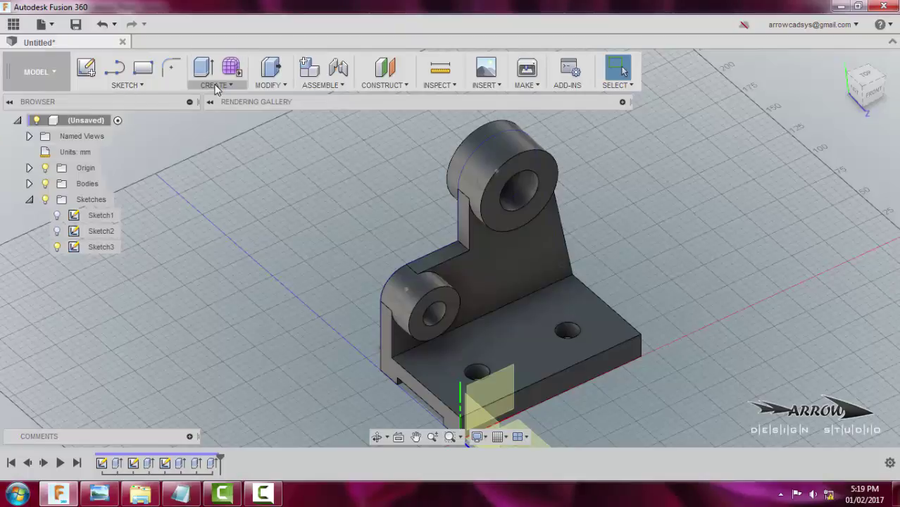
pyautogui.click(267, 86)
pyautogui.click(266, 119)
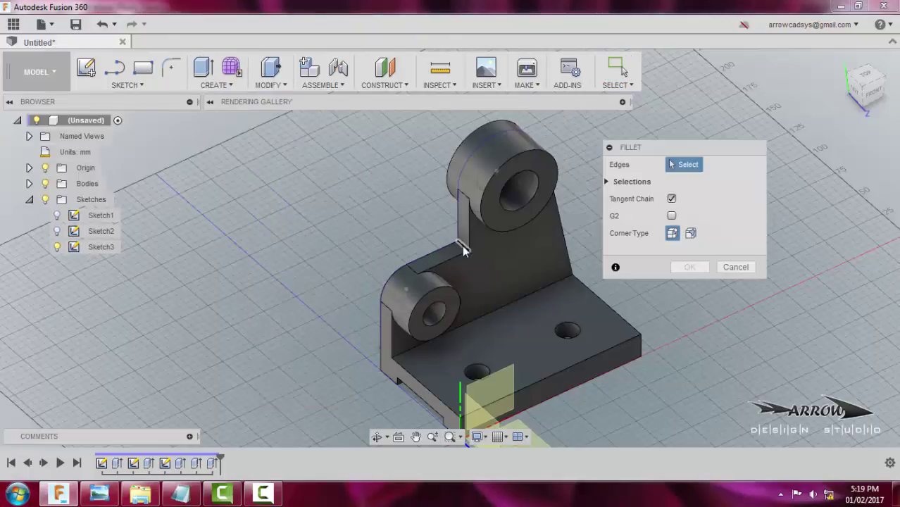
pyautogui.click(465, 246)
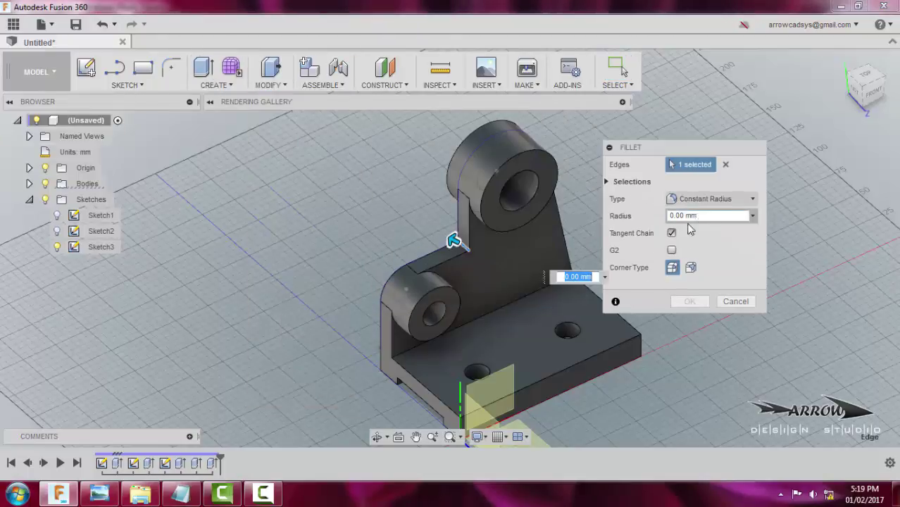
pyautogui.write('25')
pyautogui.press('Return')
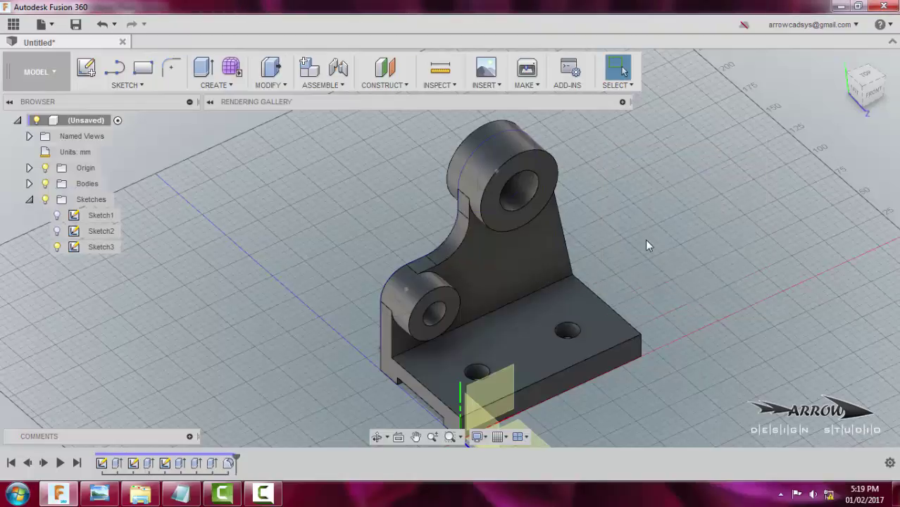
# - Hide the origin geometry and Sketch3, and collapse the list of sketches
pyautogui.scroll(-2, 646, 239)
pyautogui.keyDown('shift'); pyautogui.moveTo(683, 261); pyautogui.dragTo(639, 206, button='middle'); pyautogui.keyUp('shift')
pyautogui.moveTo(638, 206); pyautogui.dragTo(611, 318)
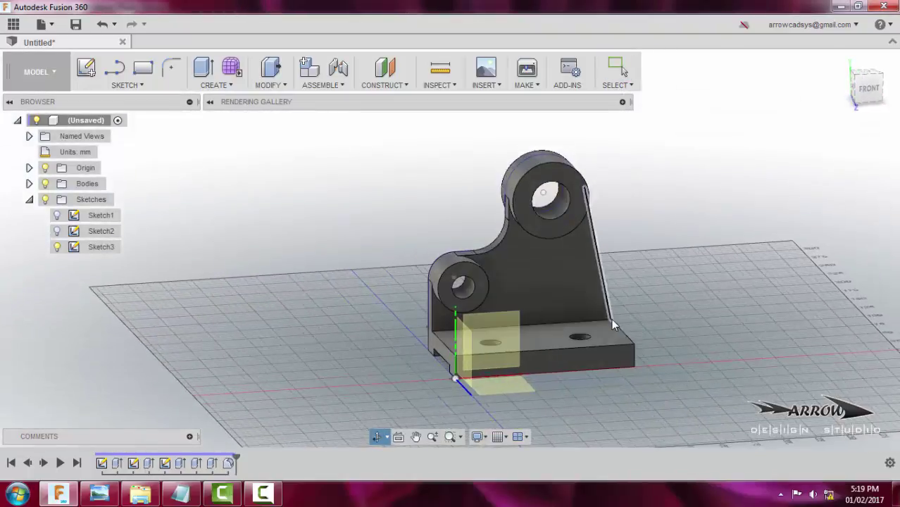
pyautogui.press('Escape')
pyautogui.keyDown('shift'); pyautogui.moveTo(611, 318); pyautogui.dragTo(403, 310, button='middle'); pyautogui.keyUp('shift')
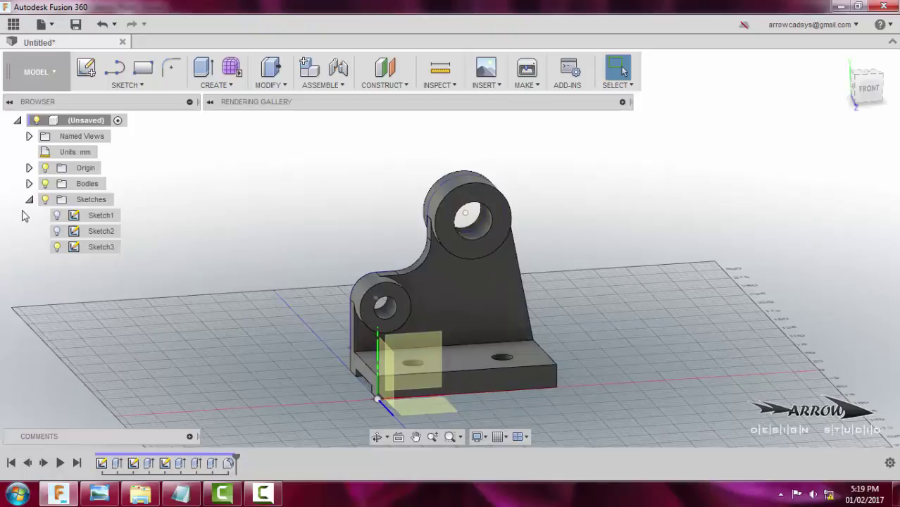
pyautogui.click(45, 168)
pyautogui.keyDown('shift'); pyautogui.moveTo(306, 281); pyautogui.dragTo(230, 305, button='middle'); pyautogui.keyUp('shift')
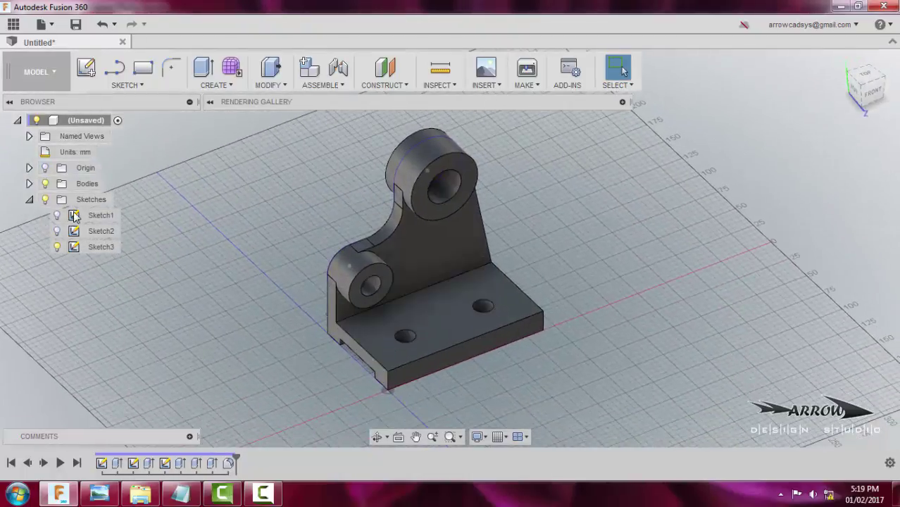
pyautogui.click(57, 246)
pyautogui.click(29, 200)
pyautogui.moveTo(262, 323)
pyautogui.keyDown('shift'); pyautogui.mouseDown(button='middle')
pyautogui.moveTo(639, 326)
pyautogui.moveTo(607, 322)
pyautogui.moveTo(596, 301)
pyautogui.moveTo(462, 311)
pyautogui.moveTo(150, 463)
pyautogui.mouseUp(button='middle'); pyautogui.keyUp('shift')
pyautogui.scroll(3, 271, 322)
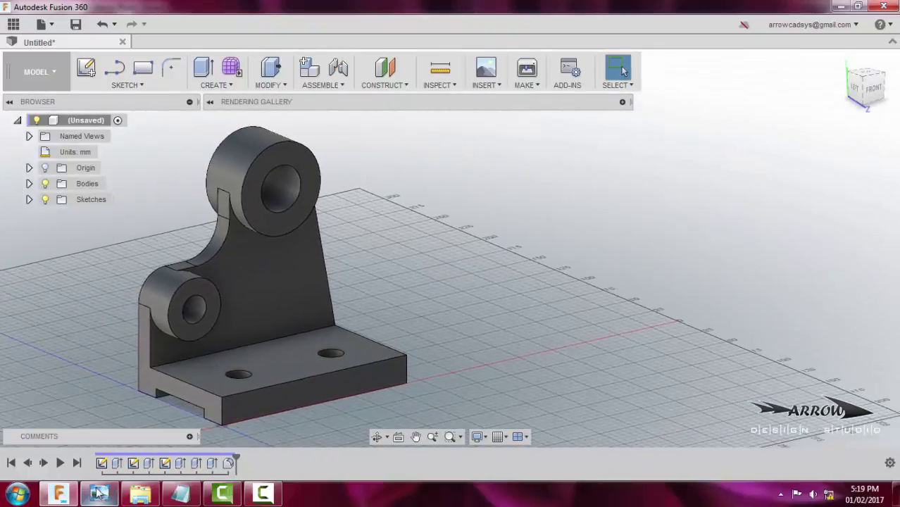
# - Show the reference drawing in a reduced Windows Photo Viewer window beside the finished bracket for comparison
pyautogui.click(100, 494)
pyautogui.click(861, 9)
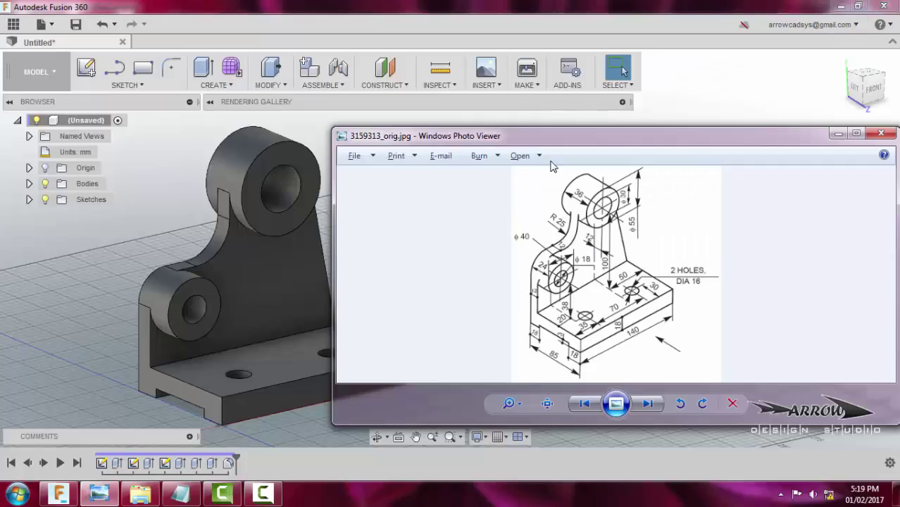
pyautogui.moveTo(599, 131); pyautogui.dragTo(710, 107)
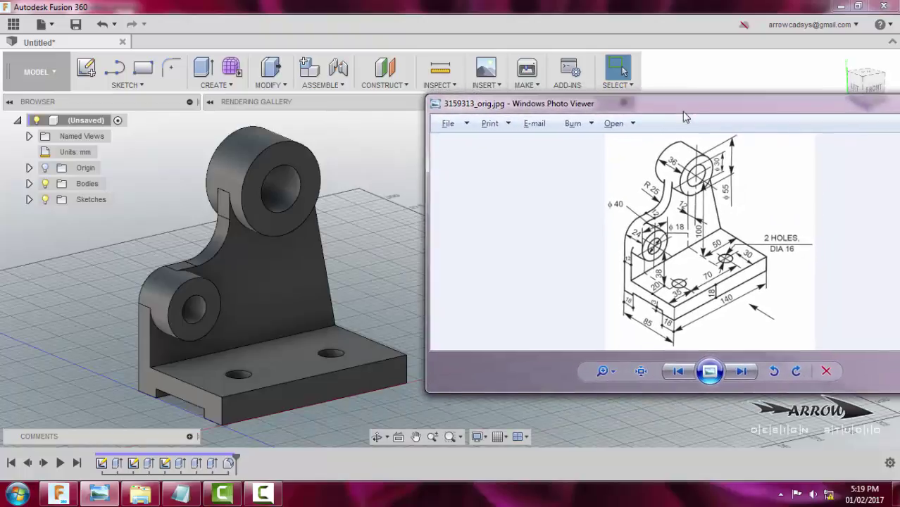
pyautogui.click(333, 222)
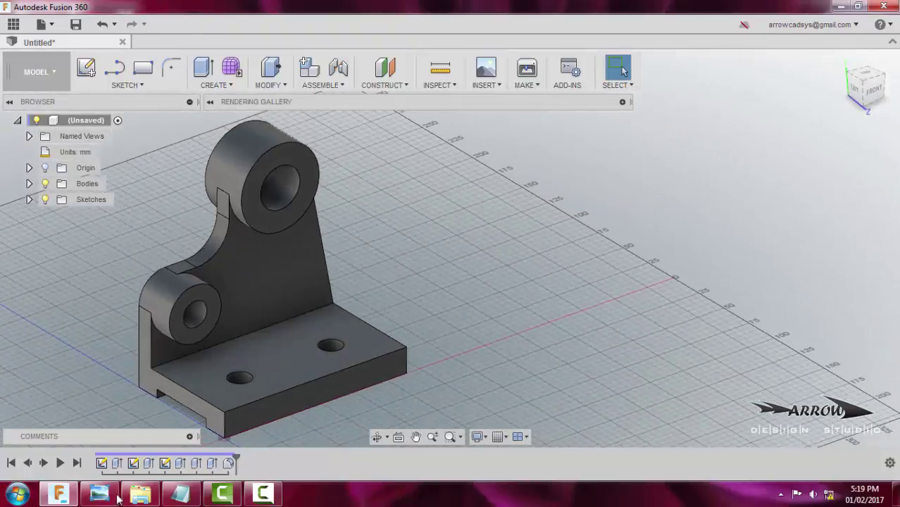
pyautogui.click(100, 493)
pyautogui.moveTo(644, 133)
pyautogui.mouseDown()
pyautogui.moveTo(598, 135)
pyautogui.moveTo(630, 136)
pyautogui.mouseUp()
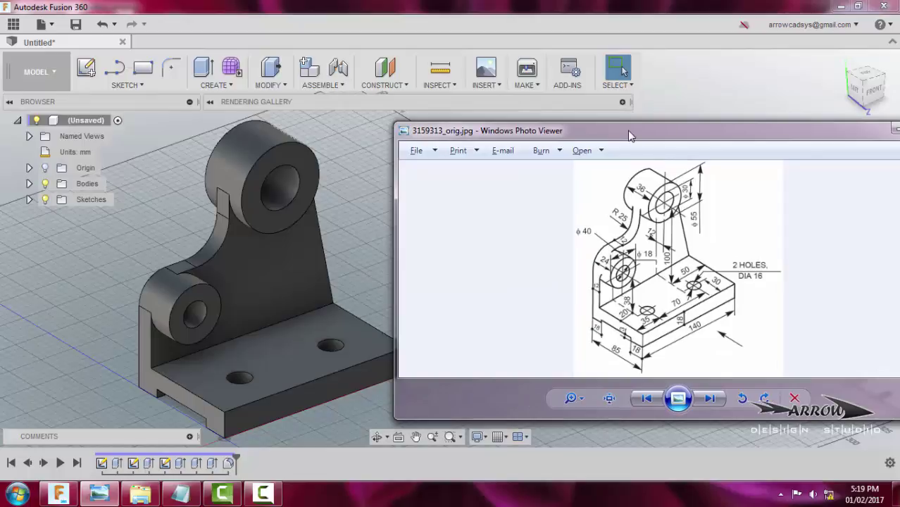